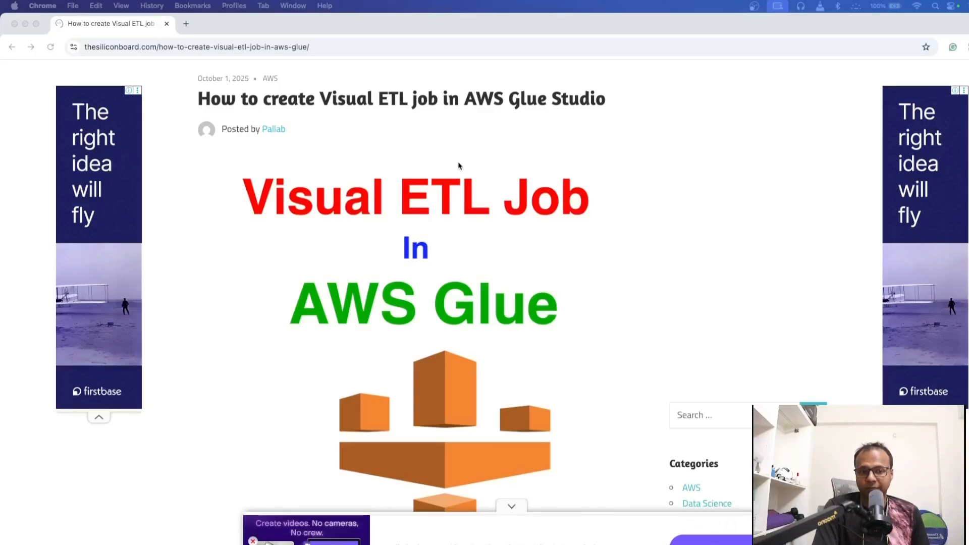
- Read through the blog article on creating a Visual ETL job, including its data flow diagram and S3 folder section
scroll(458, 166, "down", 5)
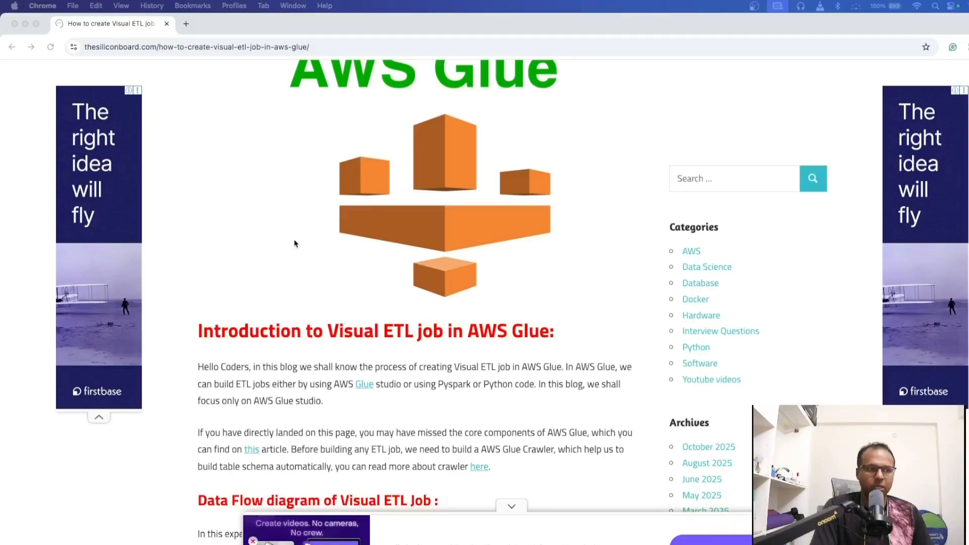
scroll(303, 244, "down", 20)
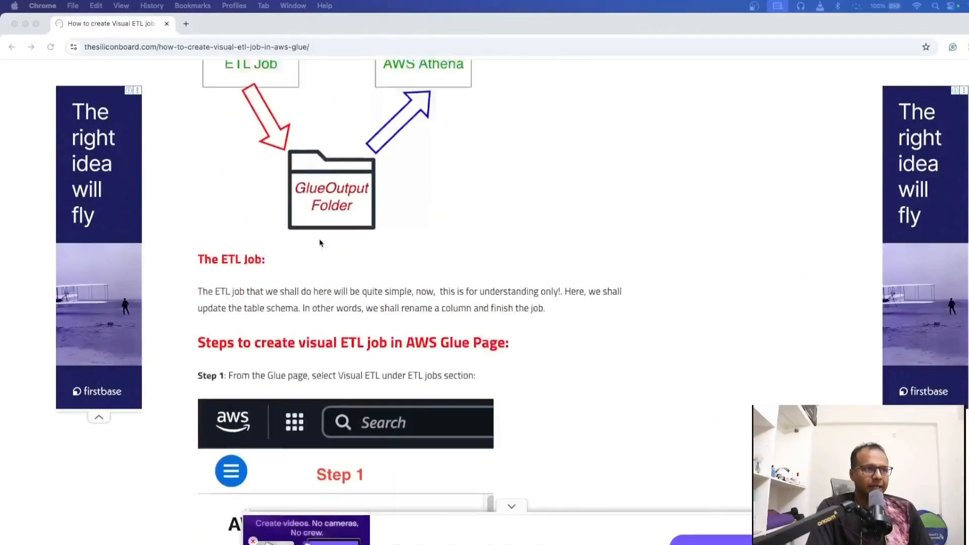
scroll(320, 243, "up", 15)
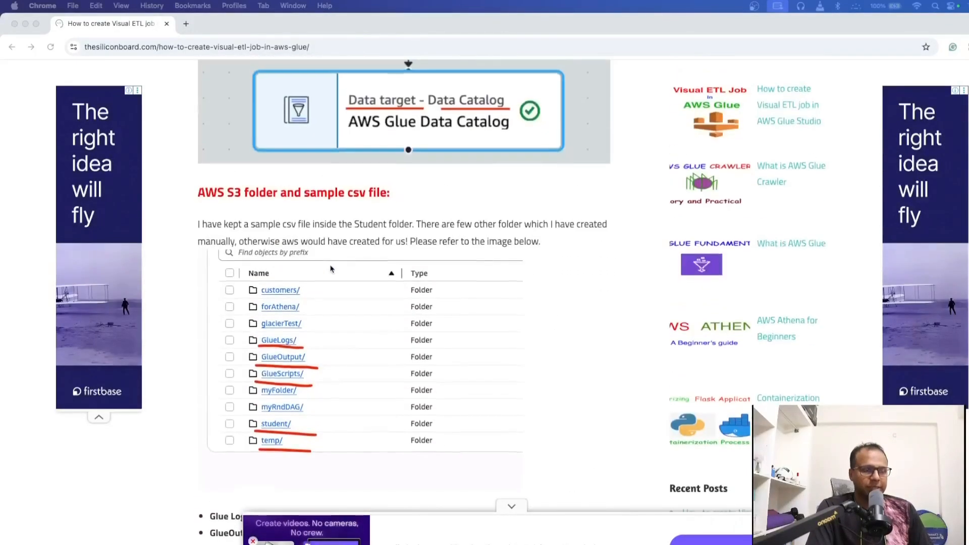
- Switch to VS Code and examine the header columns and data rows of student.csv in full screen
left_click(36, 23)
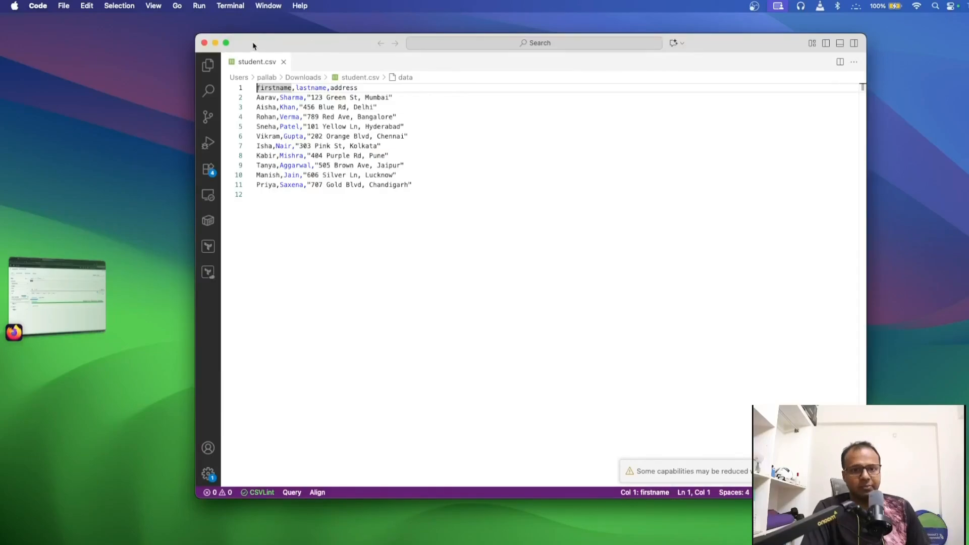
left_click(226, 43)
left_click(204, 102)
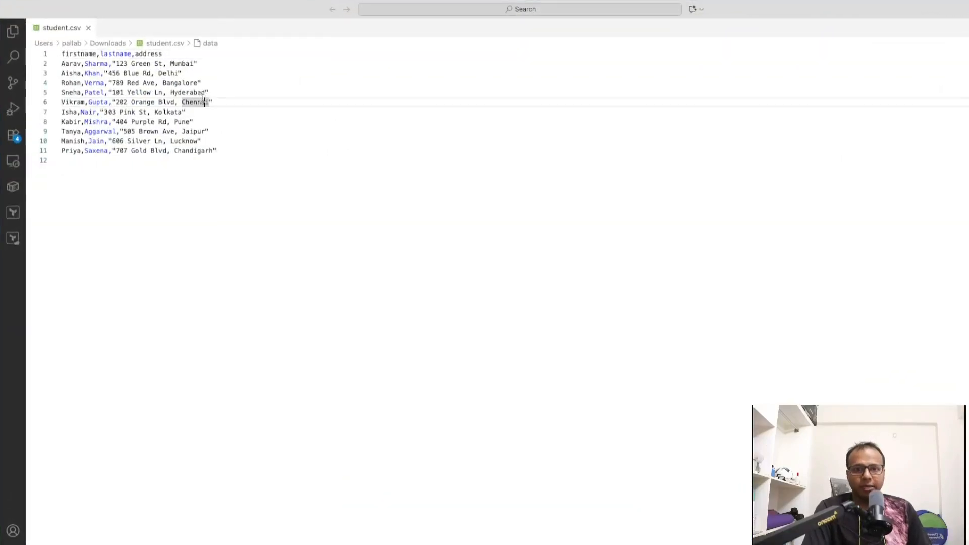
left_click(99, 54)
left_click(124, 53)
left_click(140, 54)
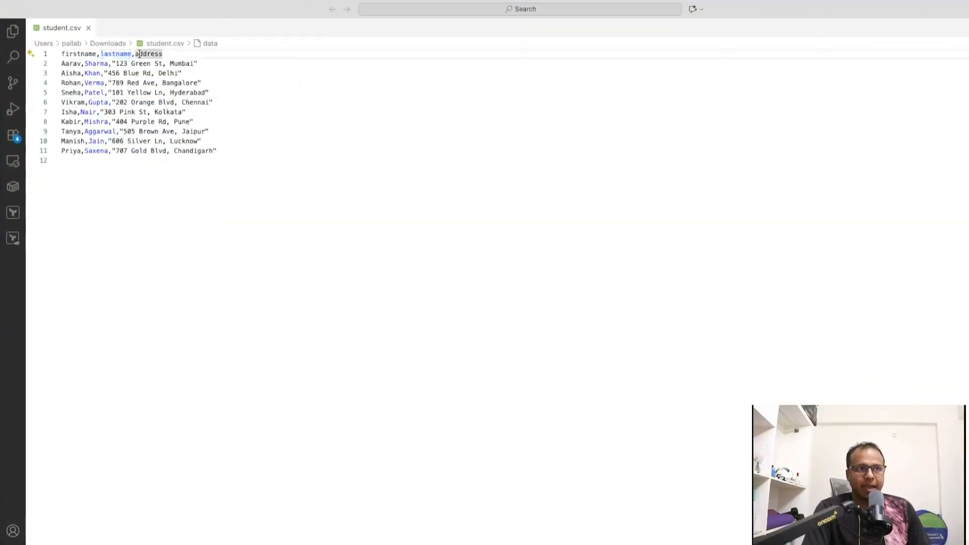
left_click(221, 158)
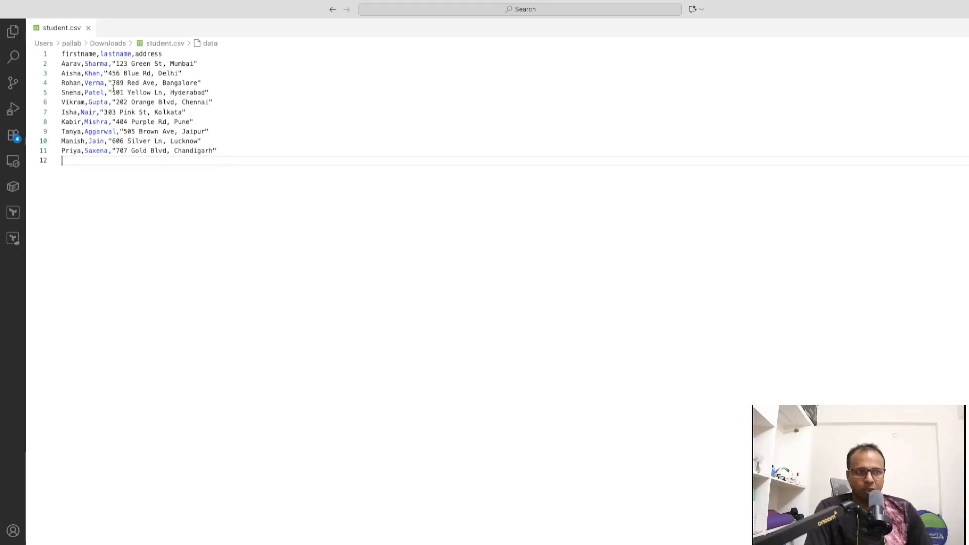
left_click_drag(85, 54, 234, 114)
left_click(235, 114)
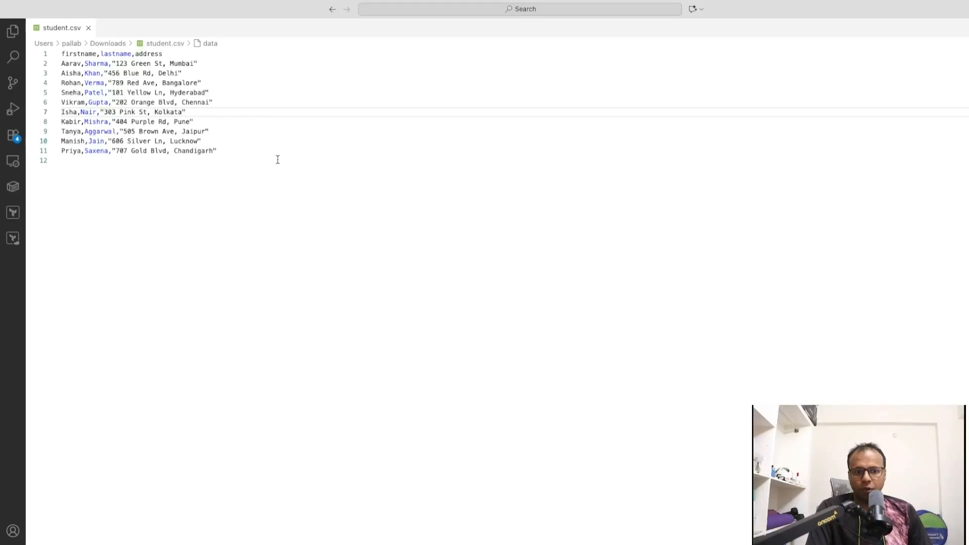
key("super+a")
key("Right")
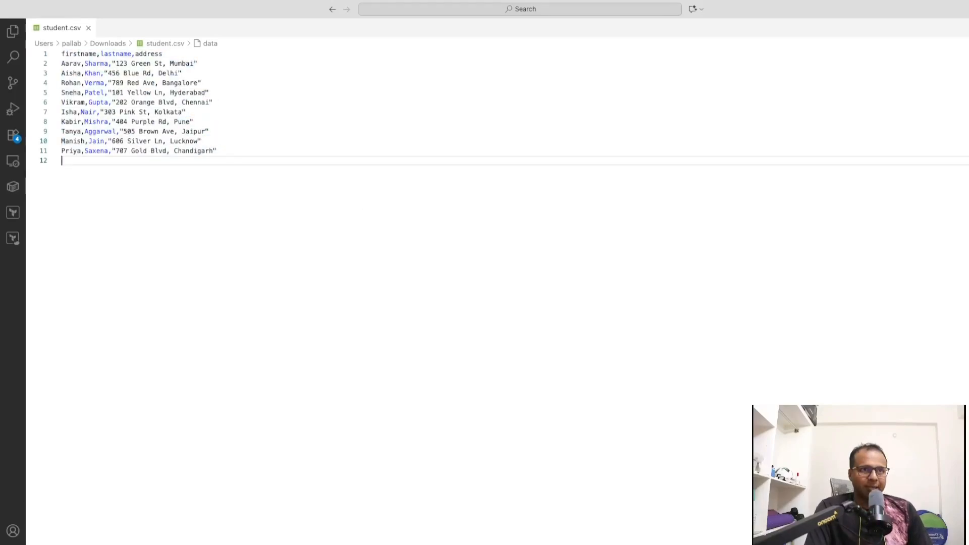
- Switch to Firefox and open the student folder in the manual-bucketfor-research-purpose S3 bucket
mouse_move(120, 11)
left_click(29, 20)
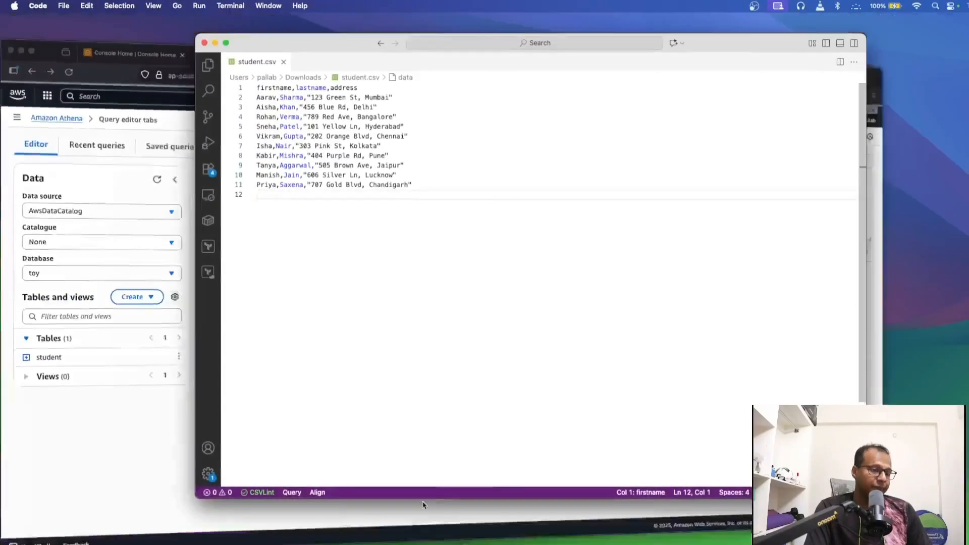
left_click(76, 313)
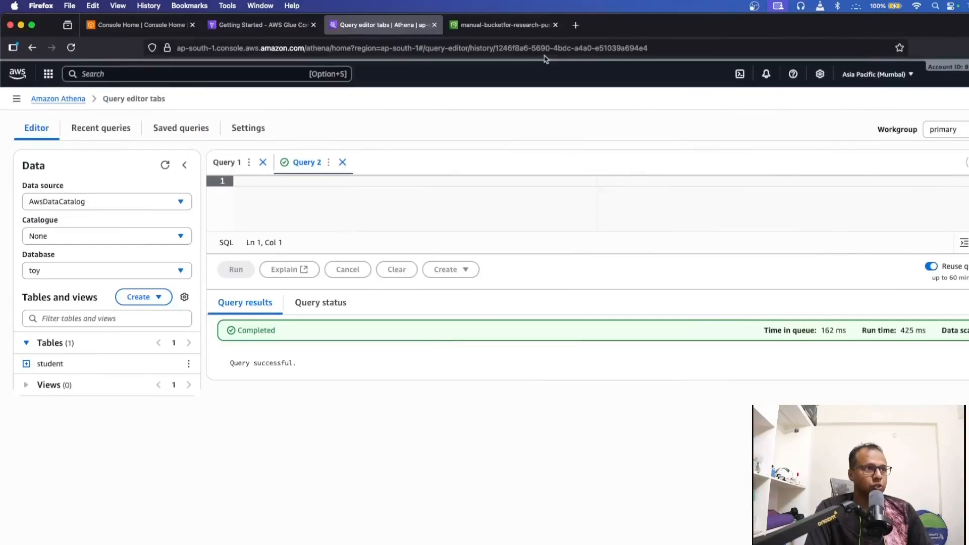
left_click(540, 28)
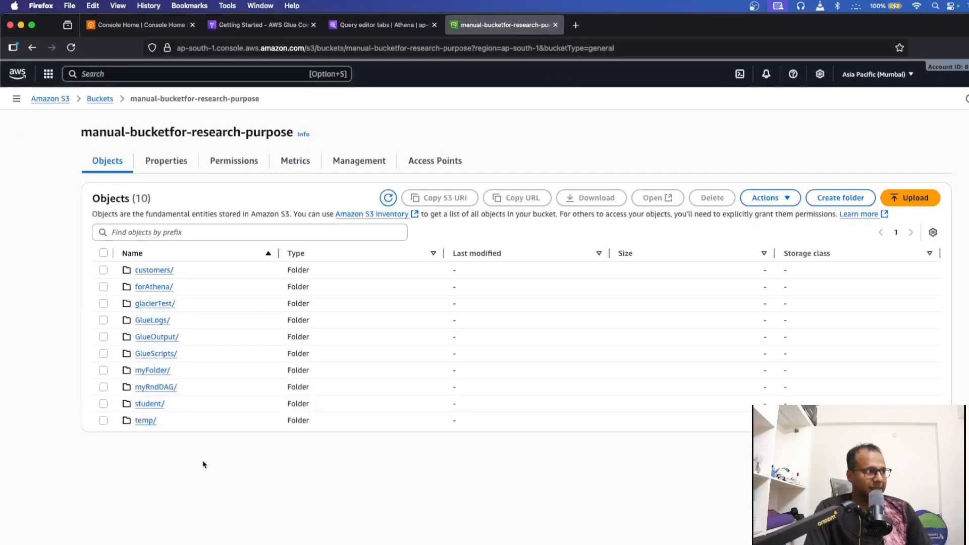
left_click(156, 408)
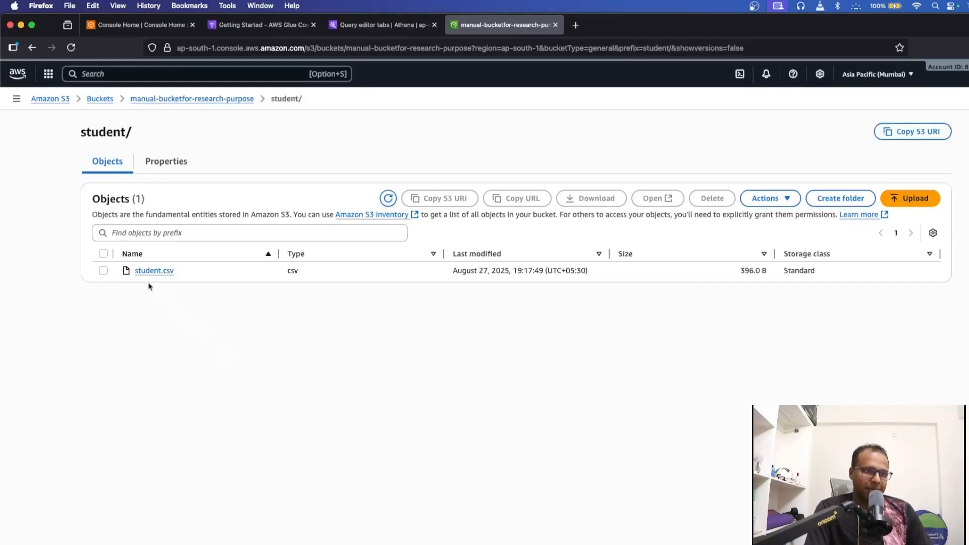
- Compare the S3 bucket with the Athena query editor and expand the student table in the toy database to view its columns
left_click(396, 25)
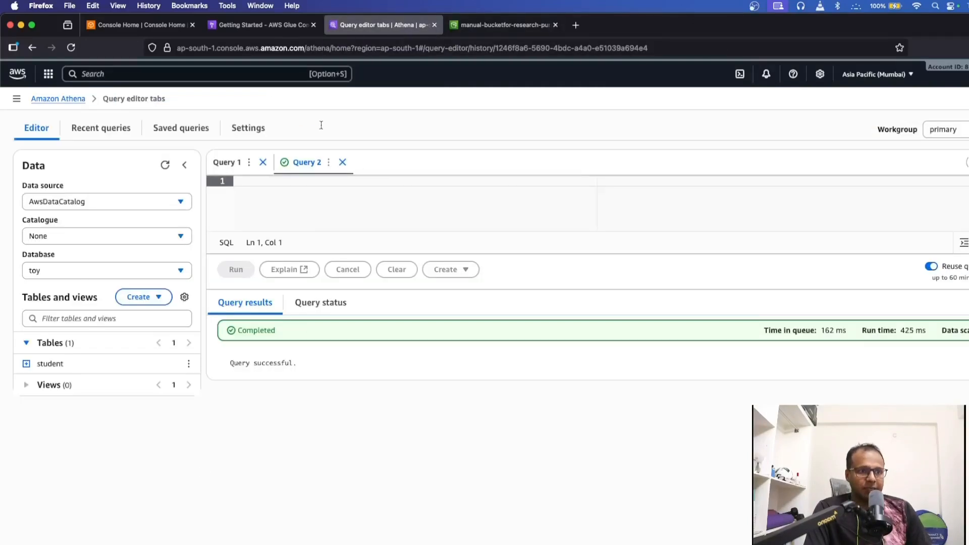
left_click(499, 25)
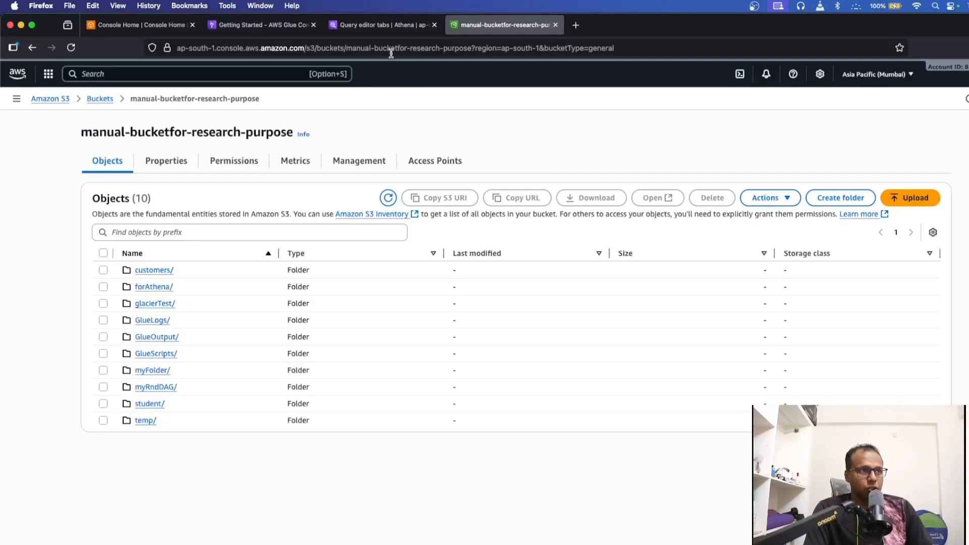
left_click(371, 26)
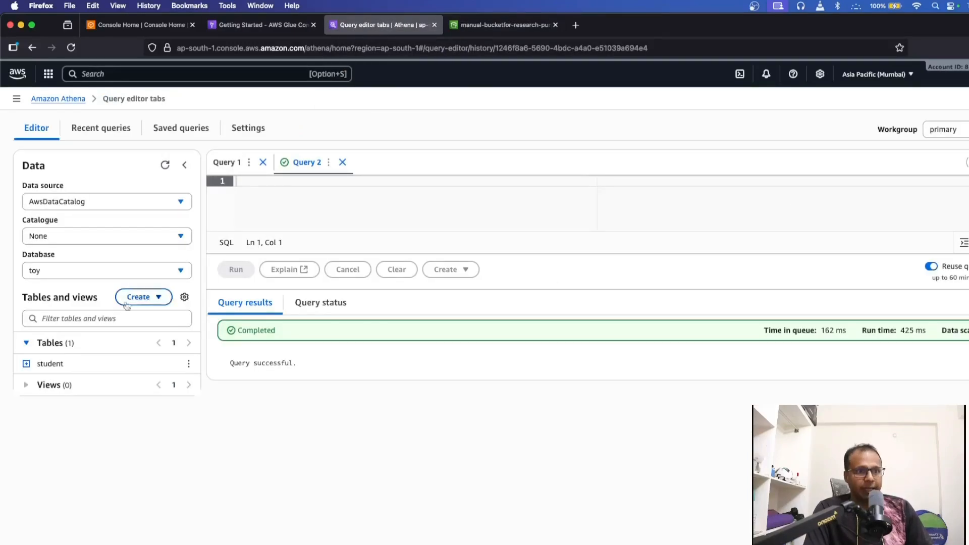
left_click(27, 364)
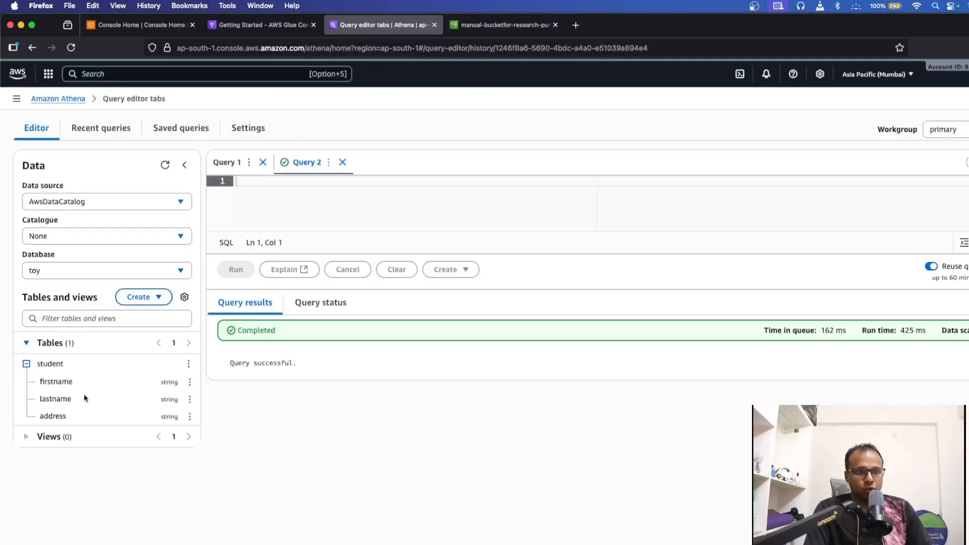
- Write and run the query "select * from student;" in Athena's Query 2
left_click(306, 207)
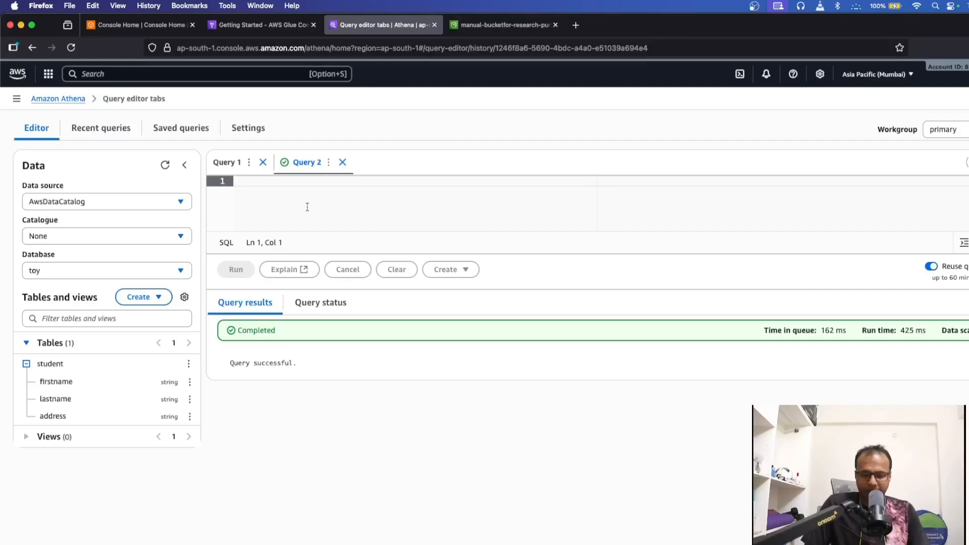
type("select * ")
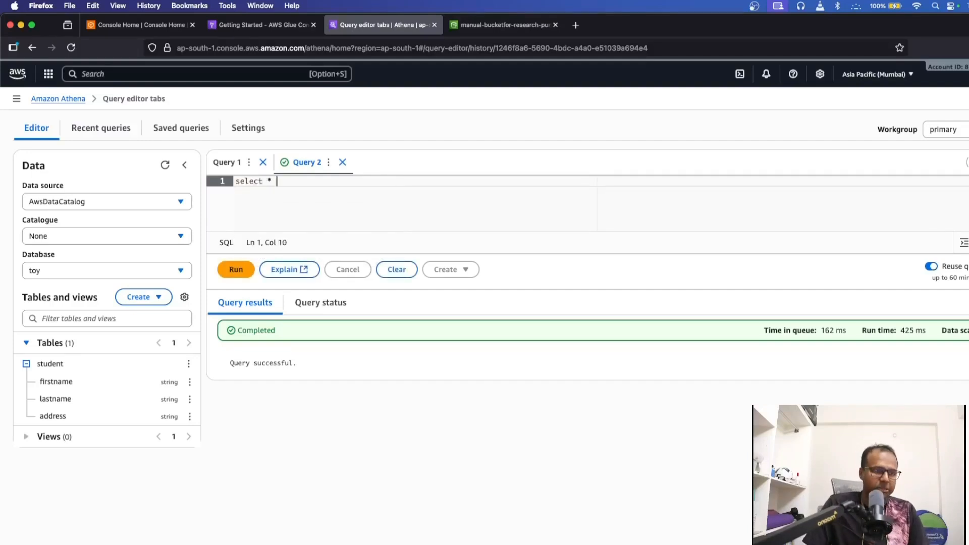
type("from student;")
key("ctrl+Return")
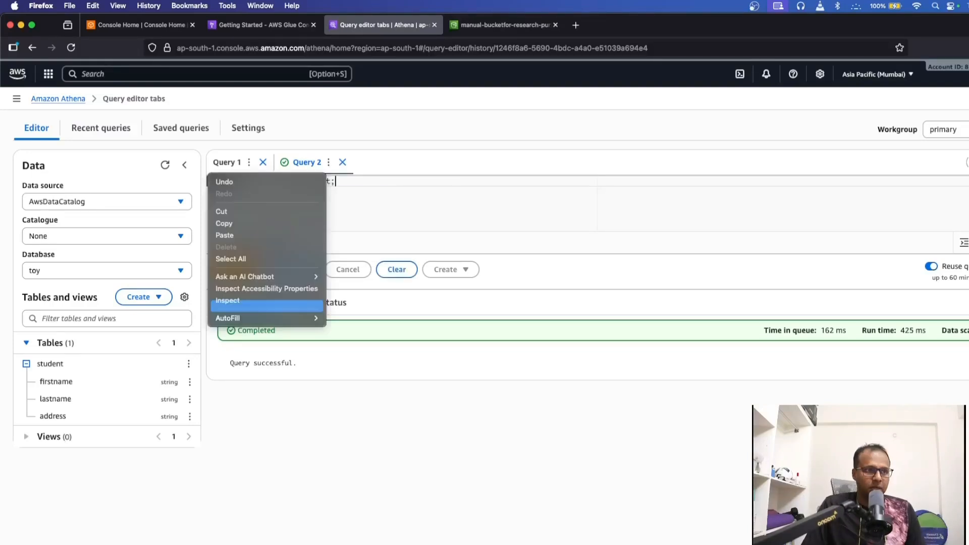
key("Escape")
key("super+Return")
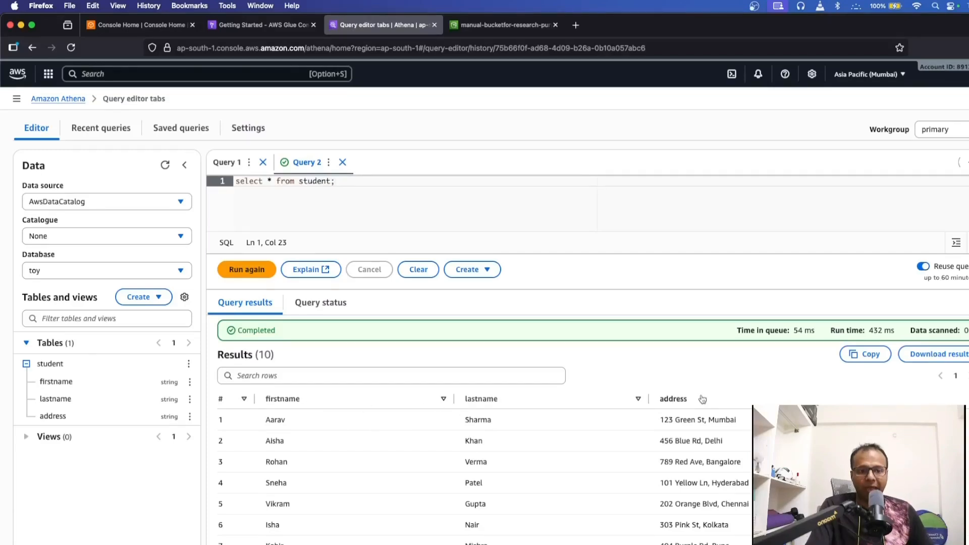
- Create a new blank Visual ETL job in AWS Glue Studio
left_click(240, 31)
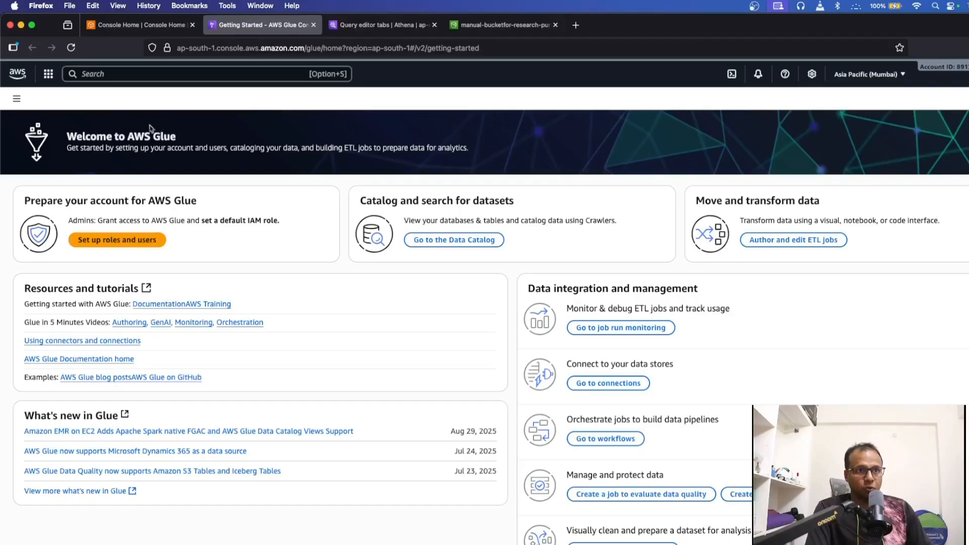
left_click(13, 102)
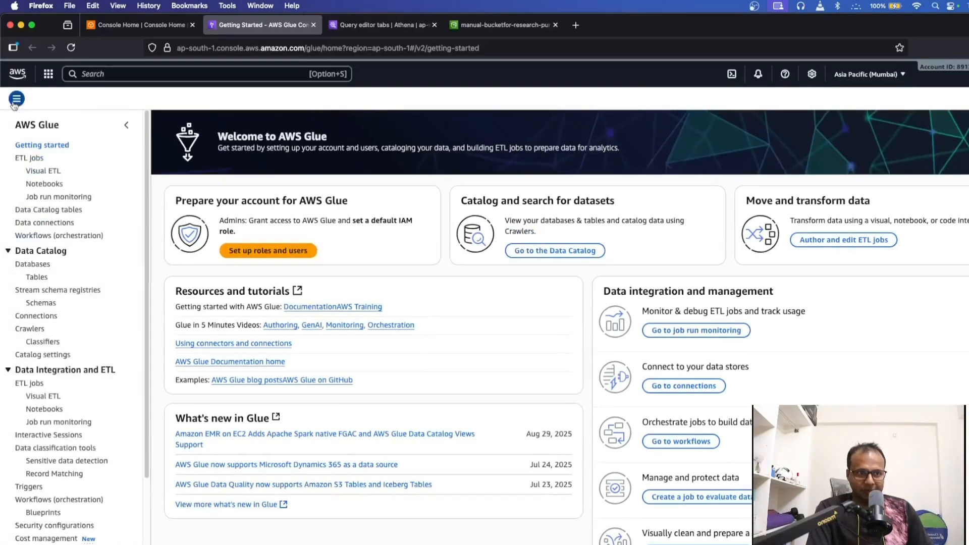
left_click(45, 168)
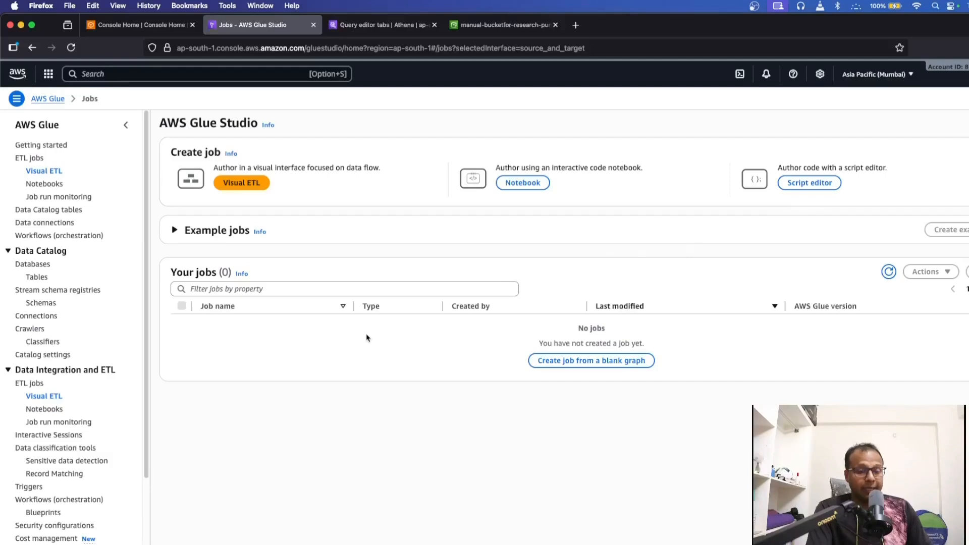
left_click(255, 182)
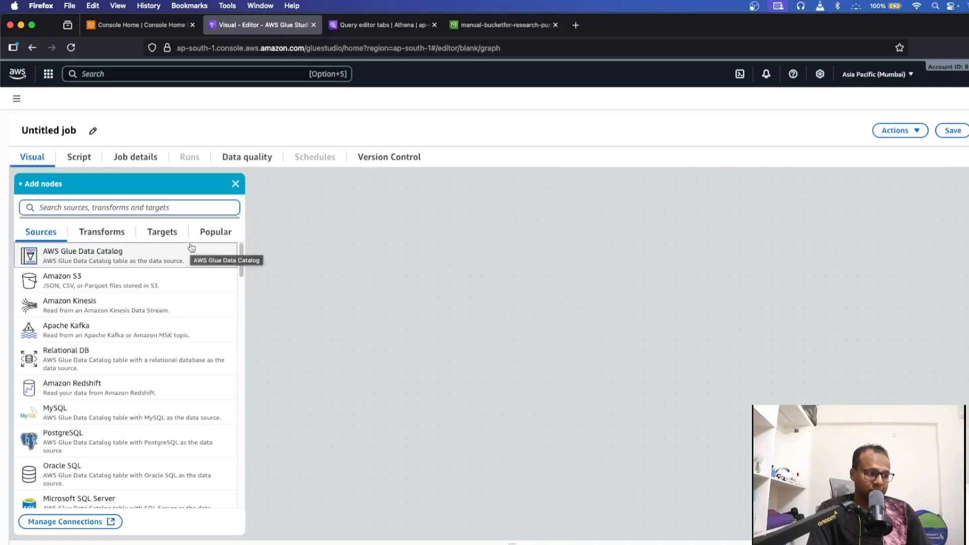
- View the script generated for the untitled job and compare it with the visual canvas
left_click(85, 162)
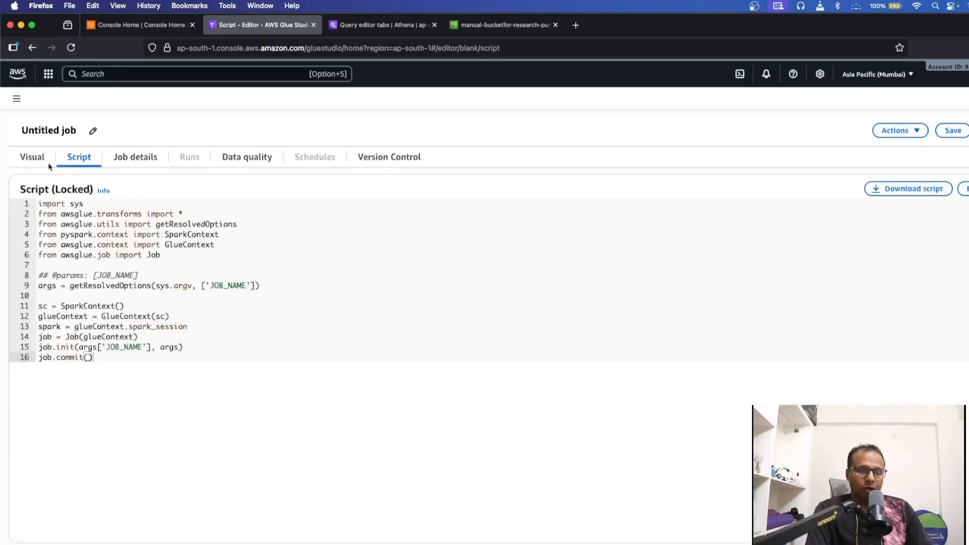
left_click(24, 159)
left_click(72, 158)
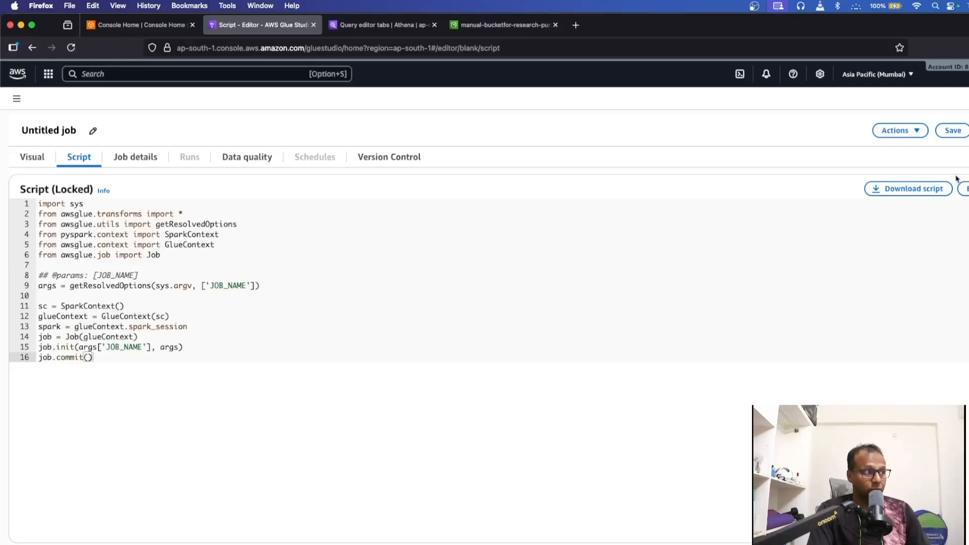
- Rename the untitled job as studentTranformation in its job details
left_click(134, 157)
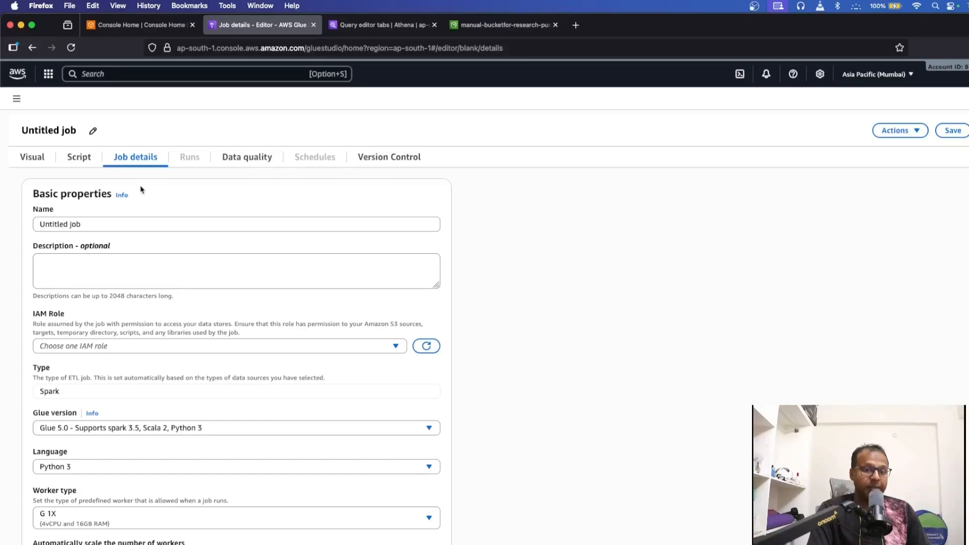
left_click_drag(121, 224, 7, 216)
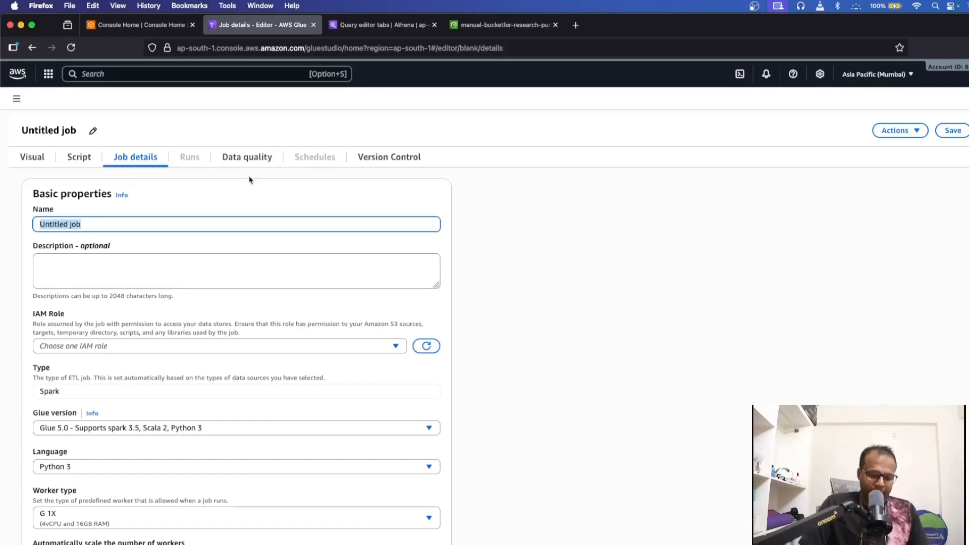
type("studenttras")
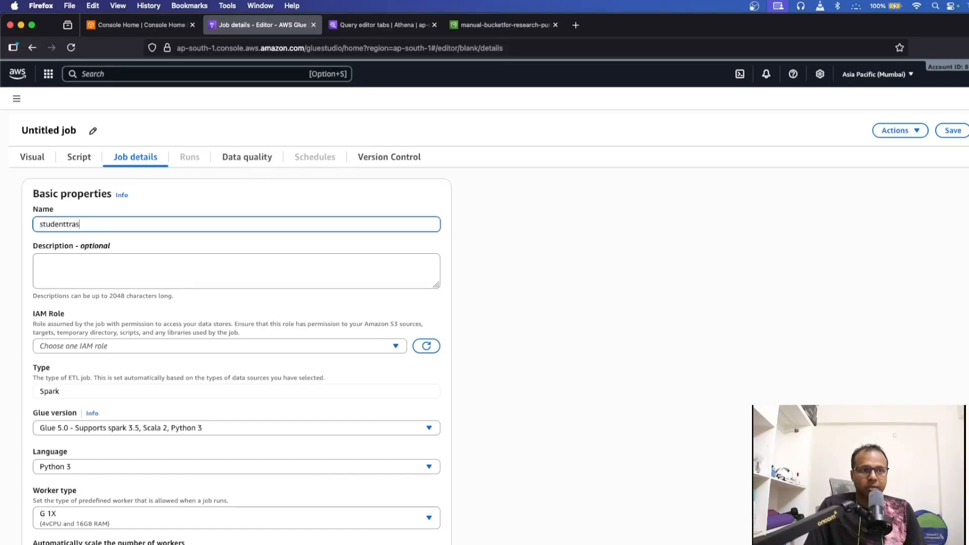
key("BackSpace")
key("BackSpace")
type("Tranfo")
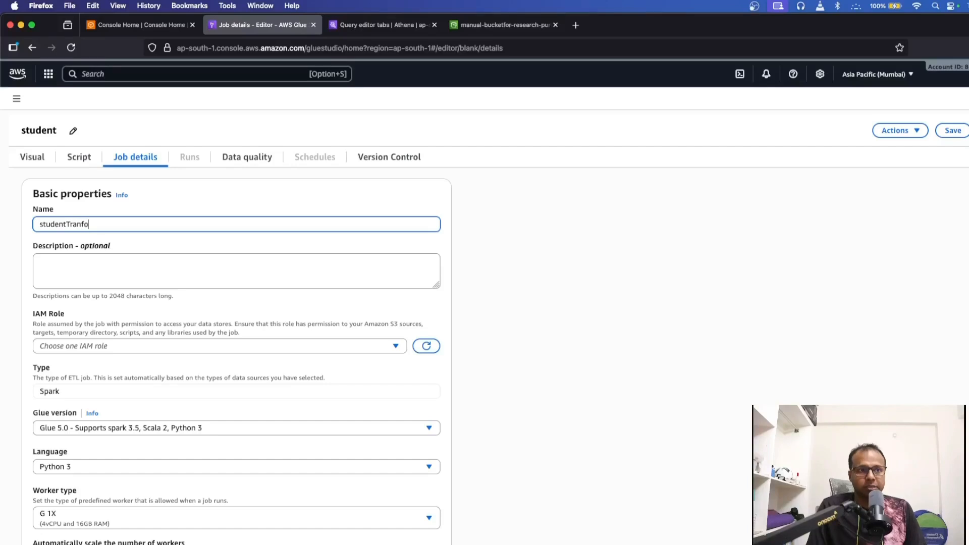
type("rmation")
- Assign the IAM role myManualGlueRole to the job
scroll(176, 254, "down", 1)
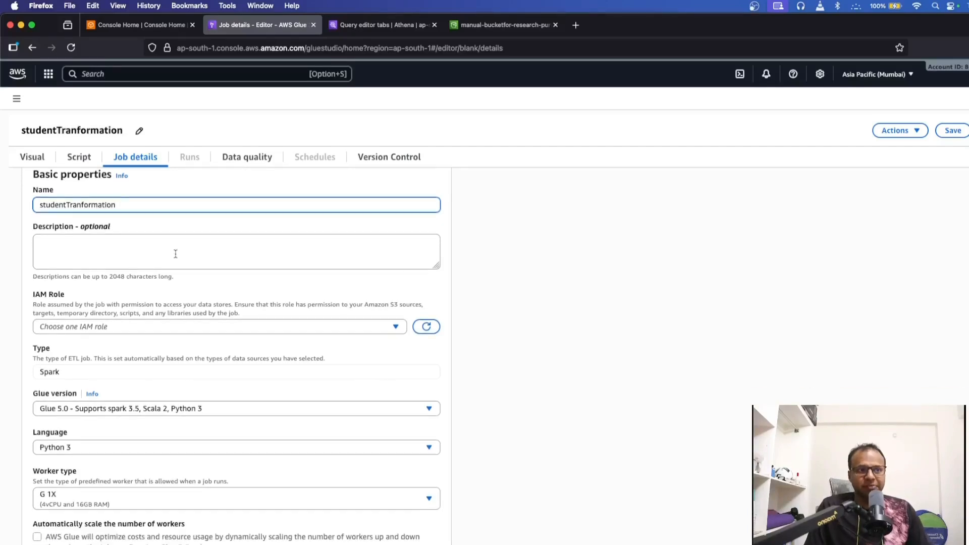
left_click(148, 327)
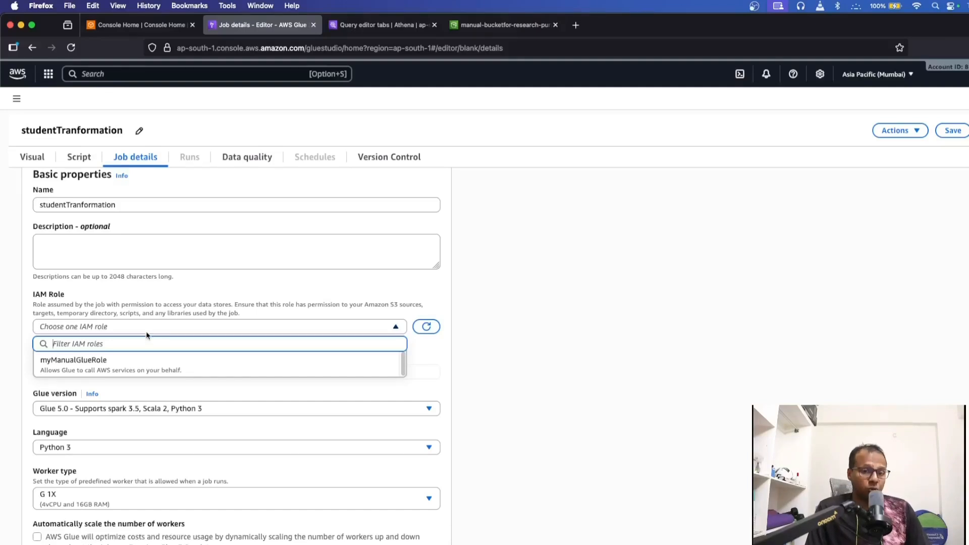
left_click(133, 360)
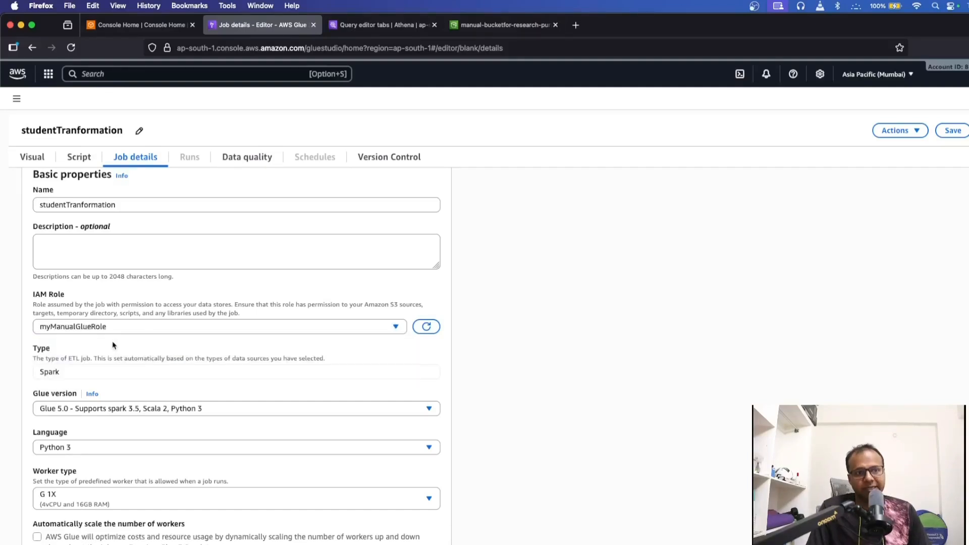
scroll(507, 402, "down", 2)
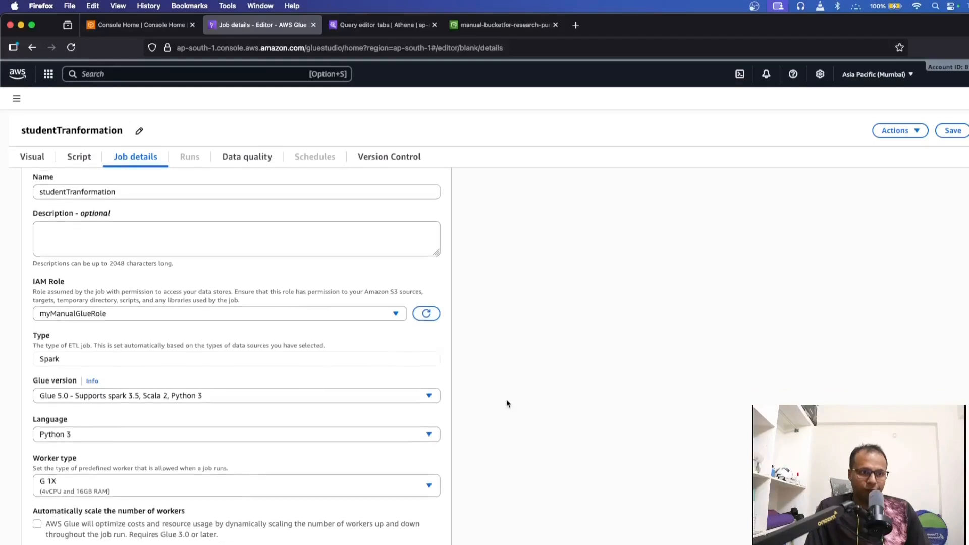
- Keep Python 3 and worker type G 1X for the job, and set the requested number of workers to 2
left_click(88, 410)
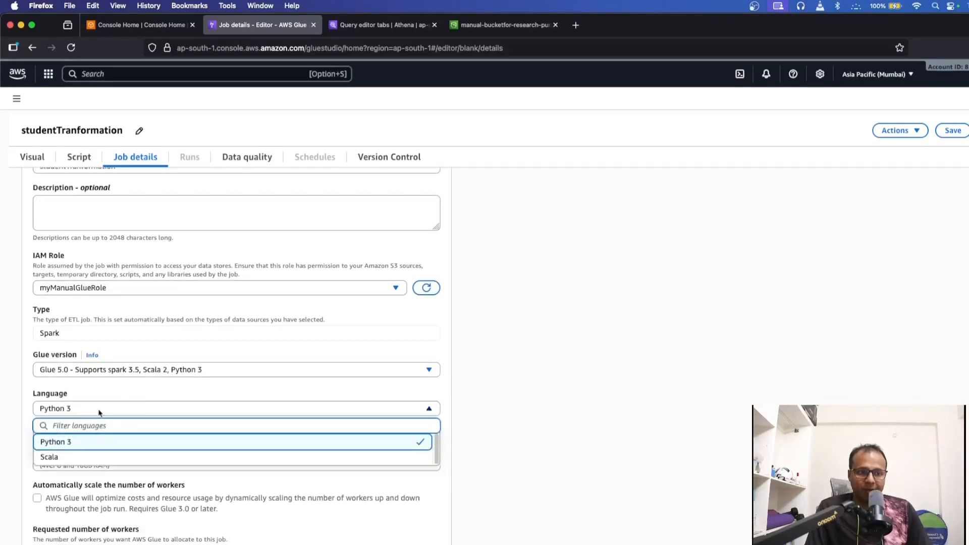
left_click(613, 386)
scroll(613, 386, "down", 3)
left_click(81, 404)
left_click(75, 449)
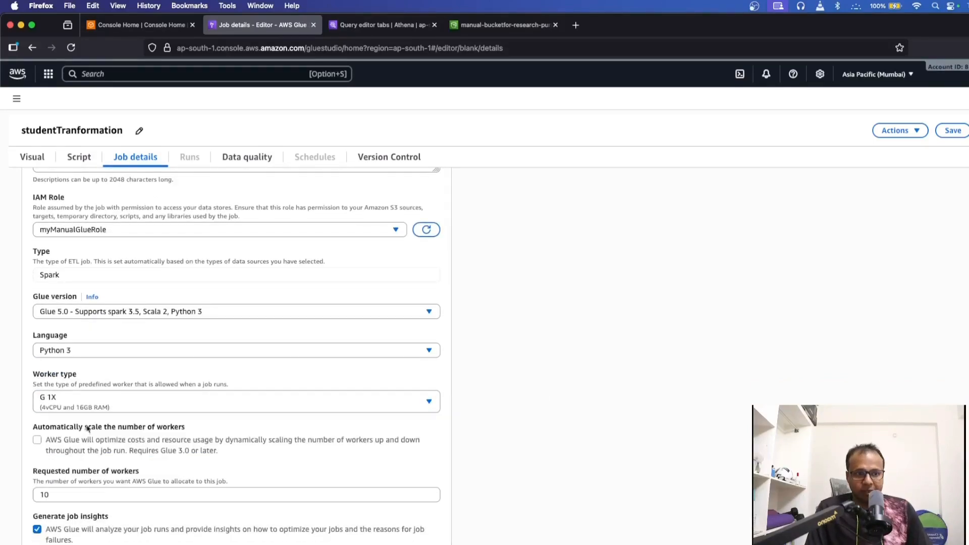
scroll(76, 452, "down", 2)
double_click(37, 455)
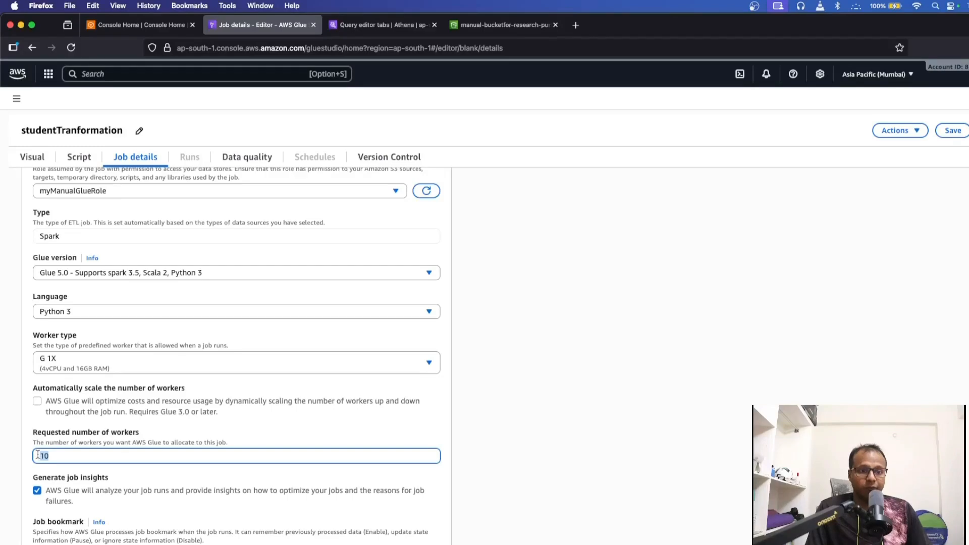
type("2")
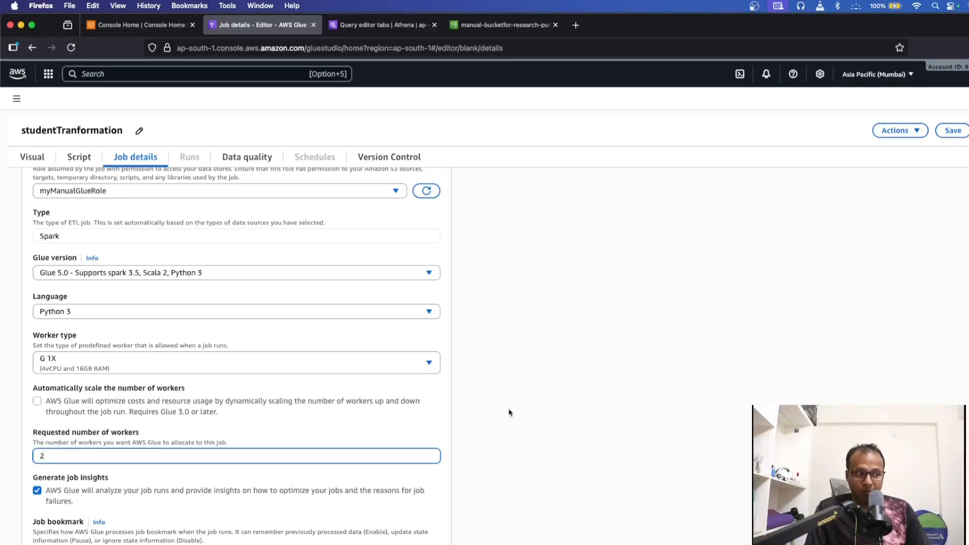
left_click(510, 413)
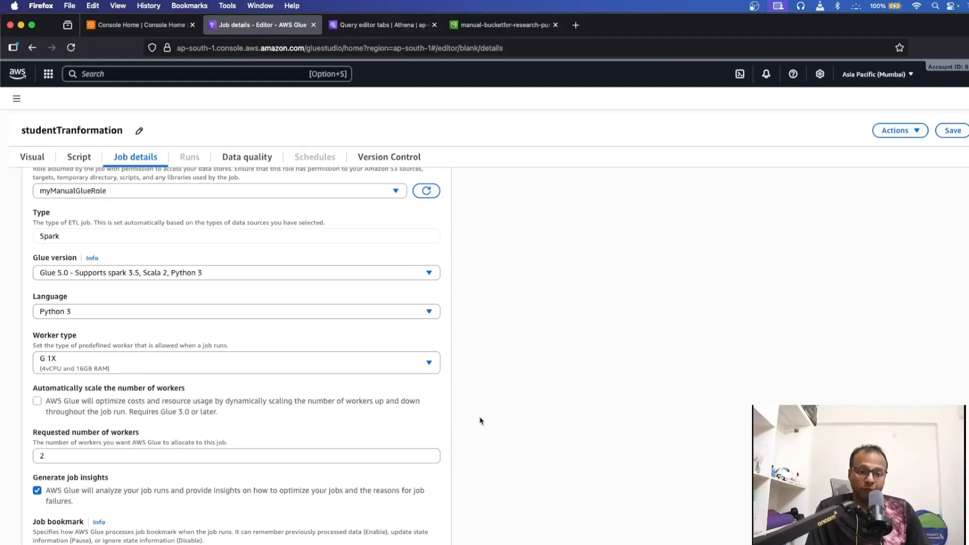
- Expand the job's advanced properties and examine the default script path, metrics and Spark UI log settings
scroll(480, 421, "down", 2)
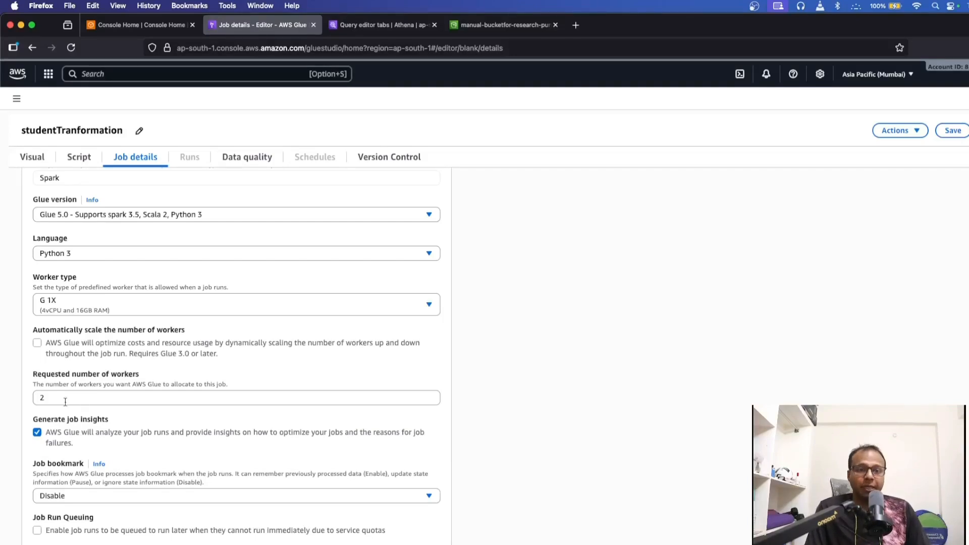
scroll(65, 401, "down", 7)
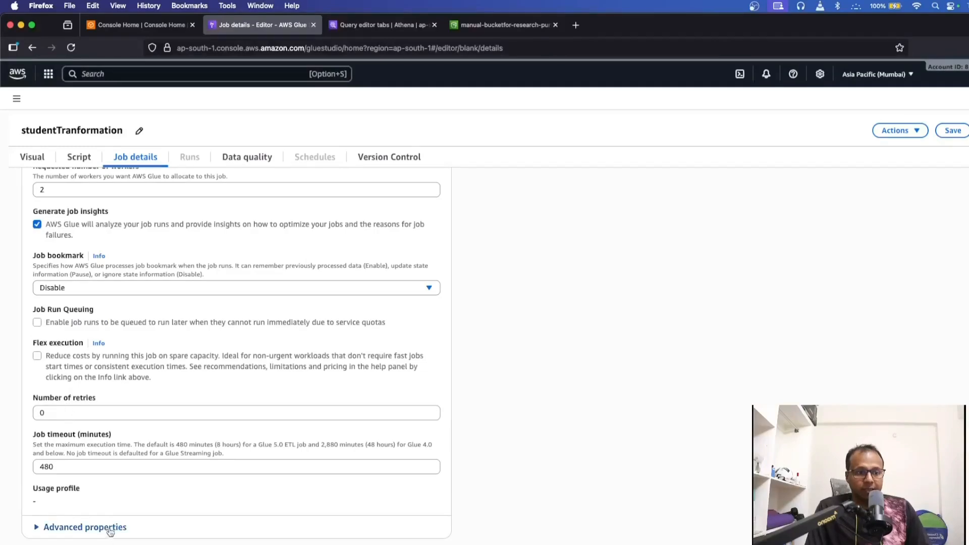
left_click(108, 531)
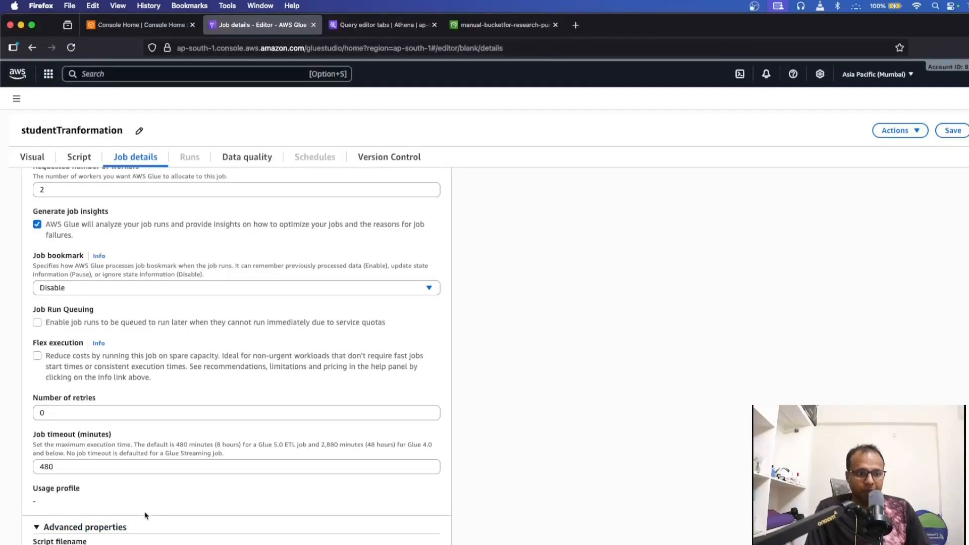
scroll(146, 504, "down", 10)
left_click_drag(52, 313, 239, 314)
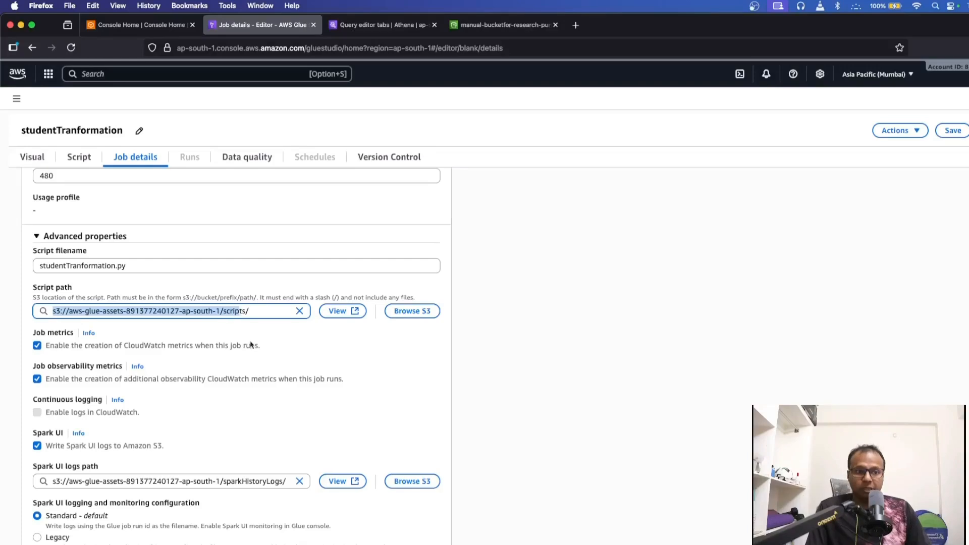
left_click(533, 352)
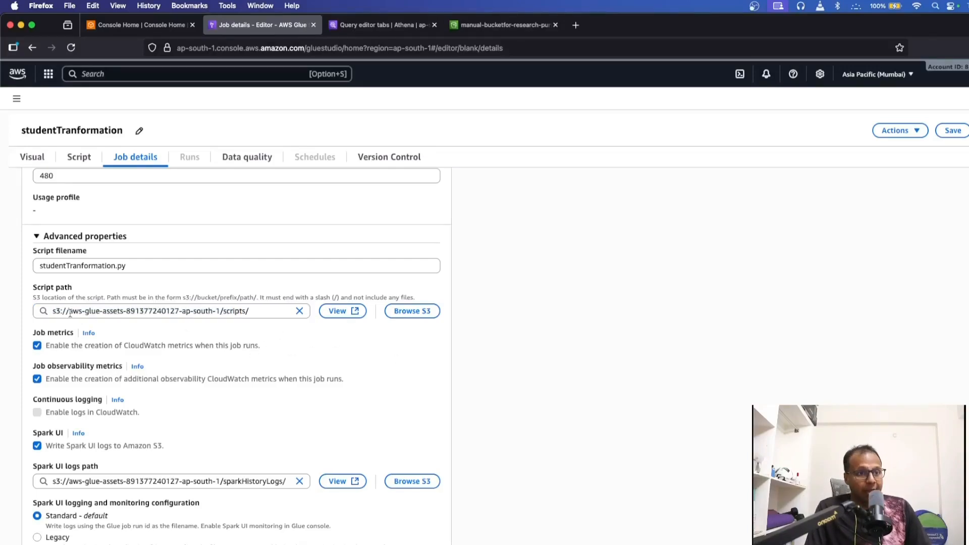
left_click_drag(70, 313, 90, 313)
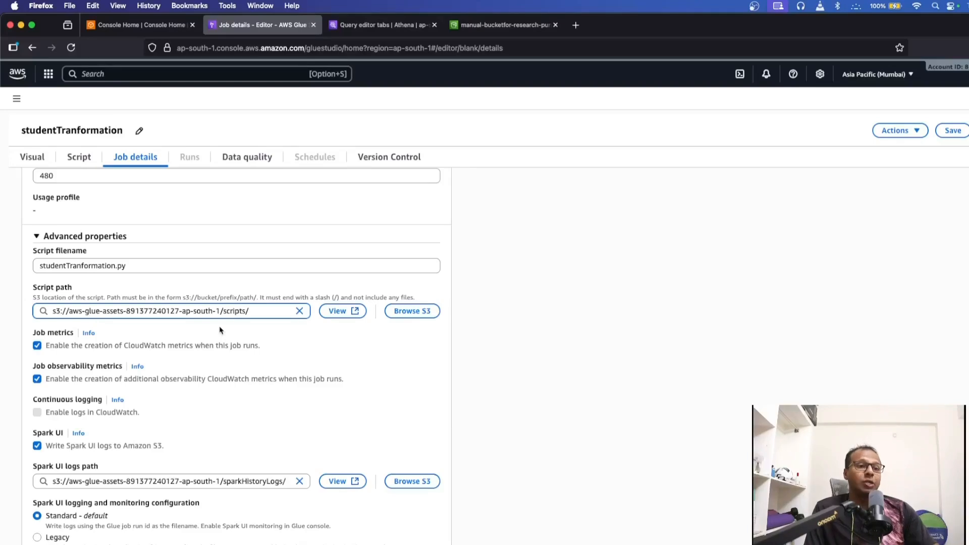
scroll(219, 332, "down", 3)
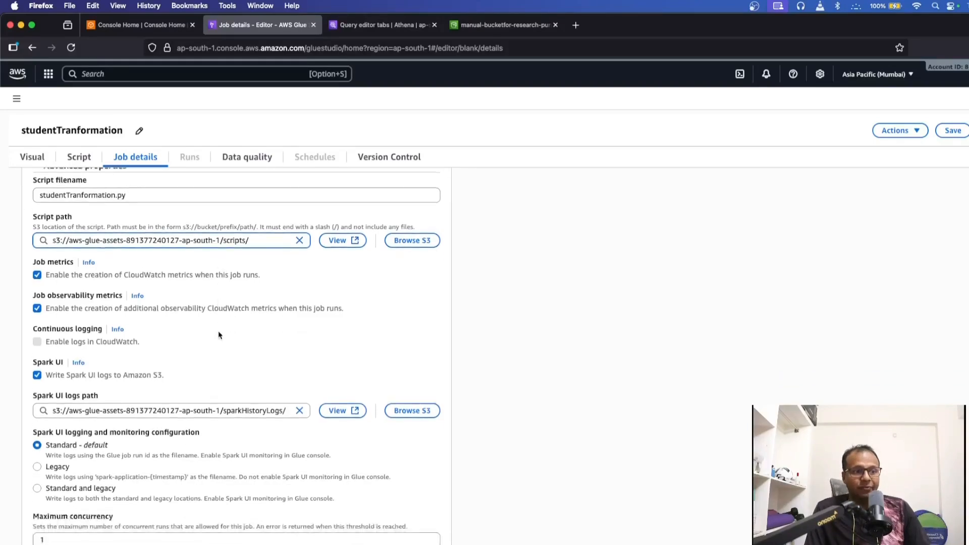
scroll(220, 333, "up", 2)
scroll(258, 463, "down", 5)
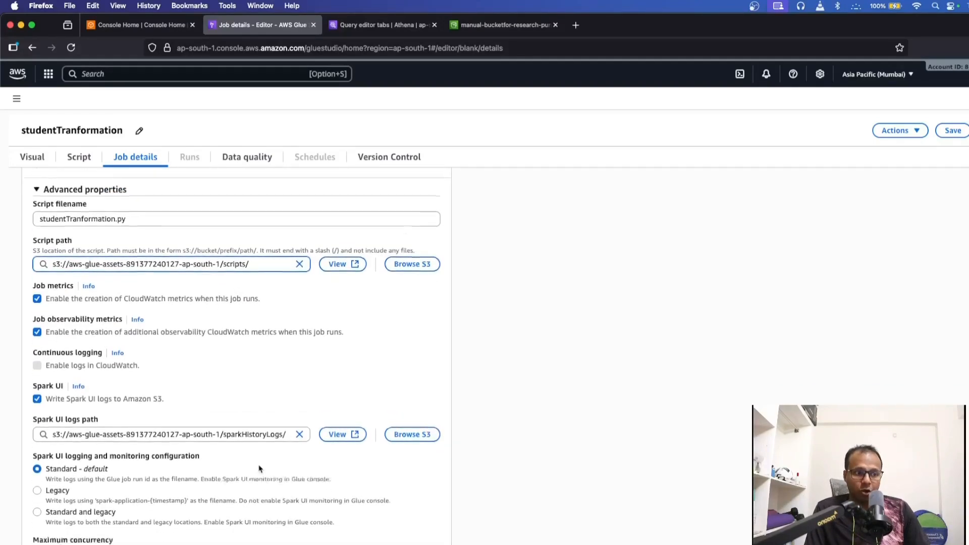
scroll(246, 474, "up", 6)
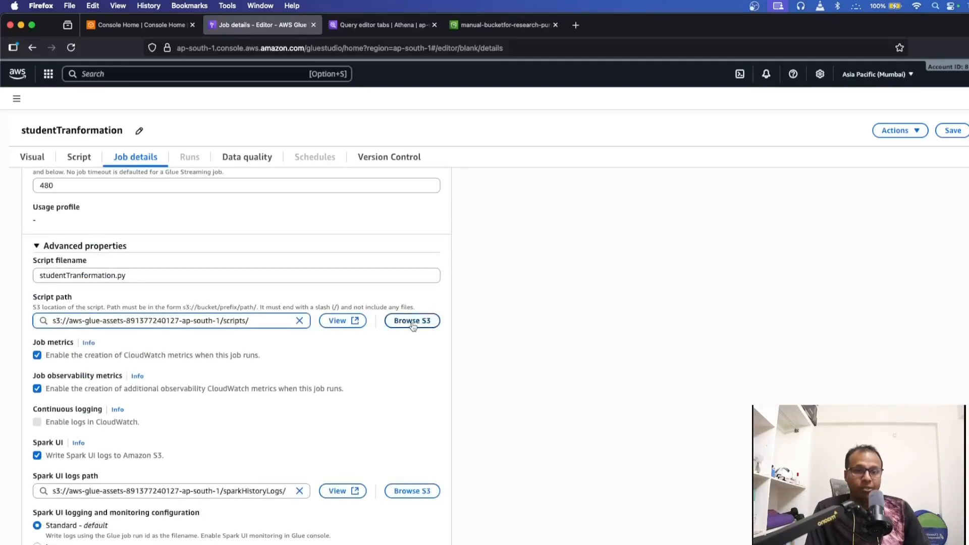
left_click(413, 326)
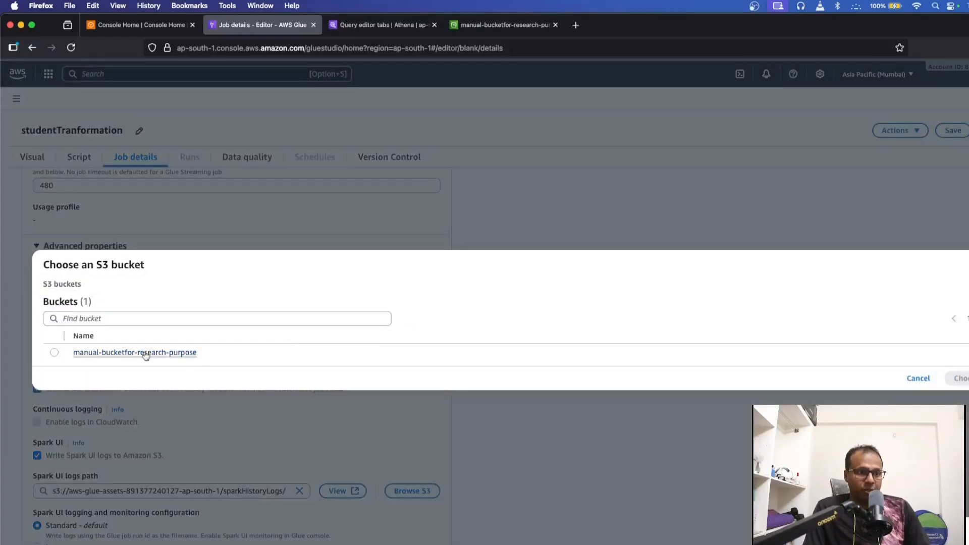
left_click(917, 378)
left_click(412, 320)
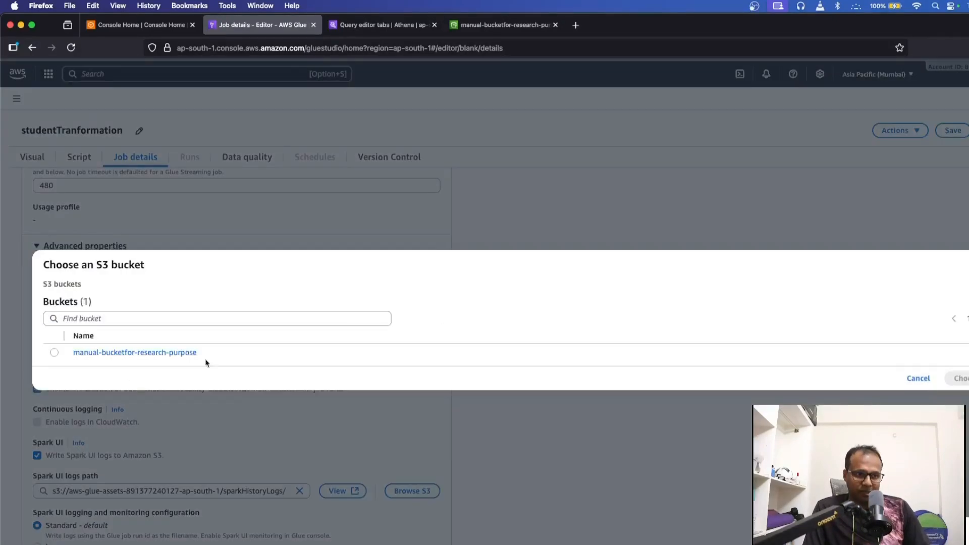
left_click(151, 350)
key("Escape")
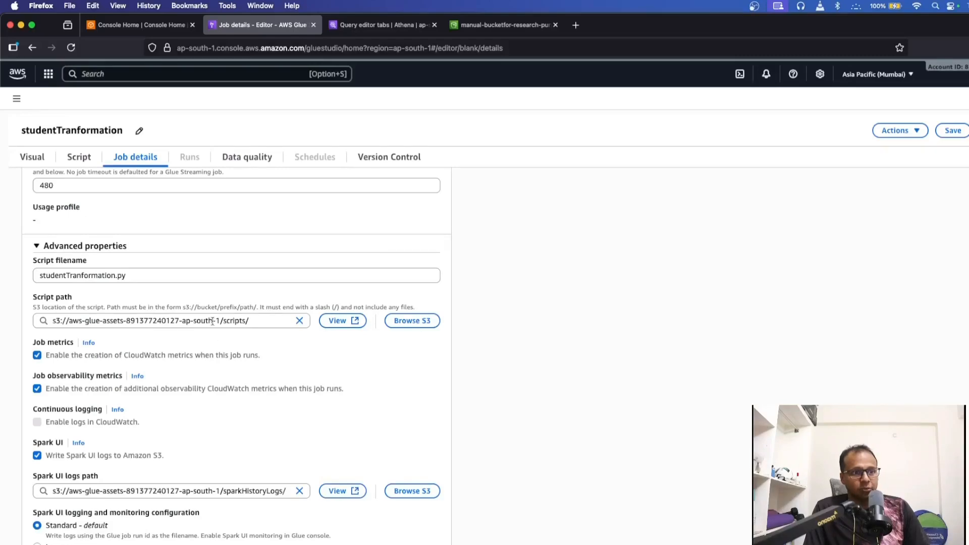
- Set the job's script path to the GlueScripts/ folder of the manual-bucketfor-research-purpose bucket
left_click(413, 320)
left_click(124, 352)
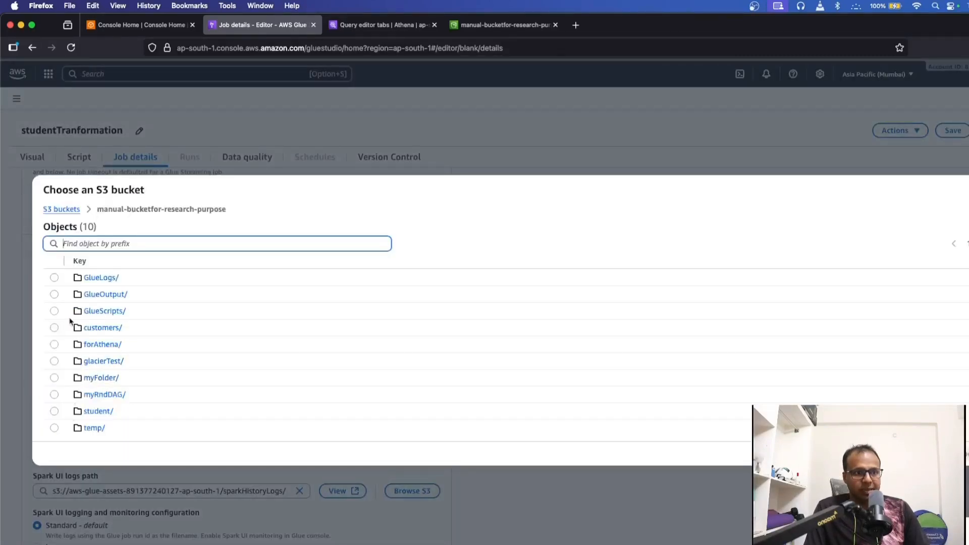
left_click(54, 311)
scroll(109, 300, "down", 2)
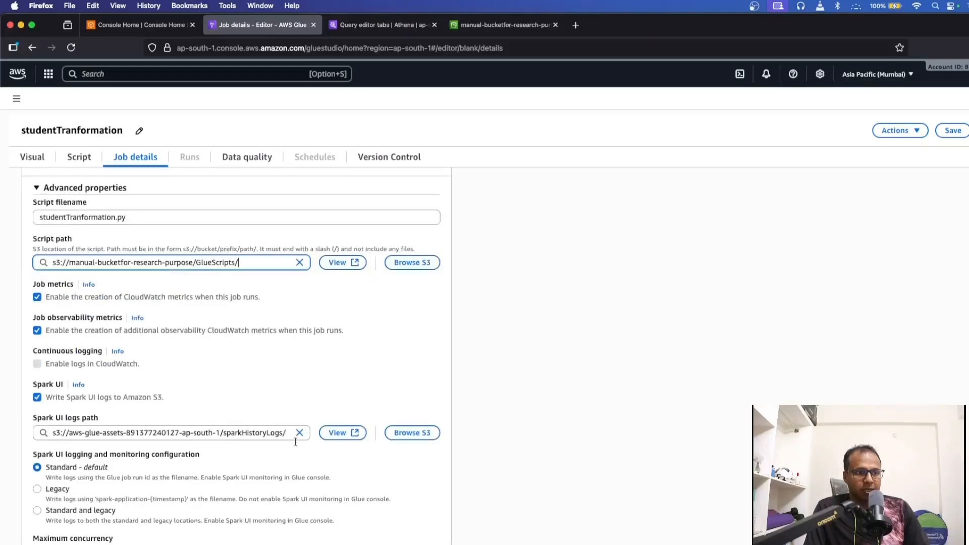
- Set the Spark UI logs path to the GlueLogs/ folder of the manual-bucketfor-research-purpose bucket
left_click(412, 432)
left_click(180, 353)
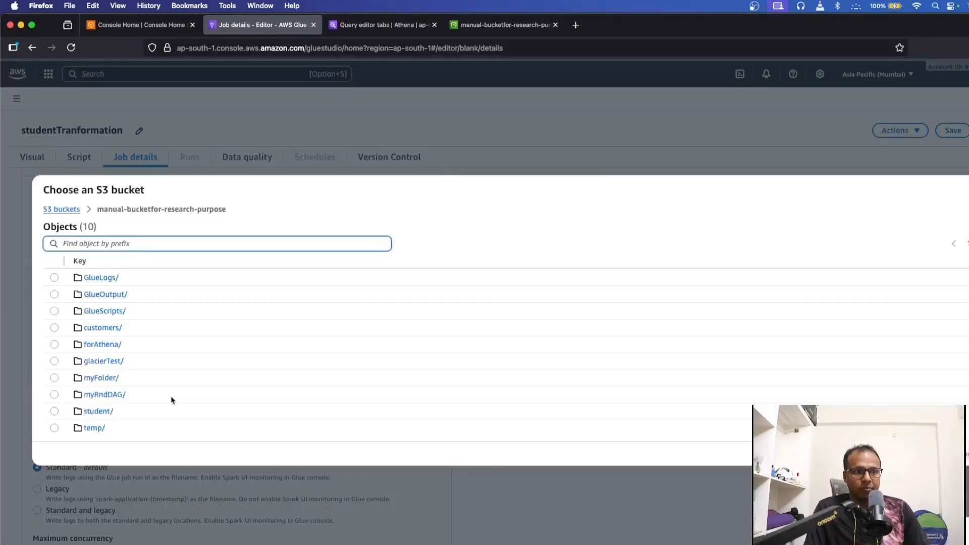
left_click(55, 278)
left_click(959, 453)
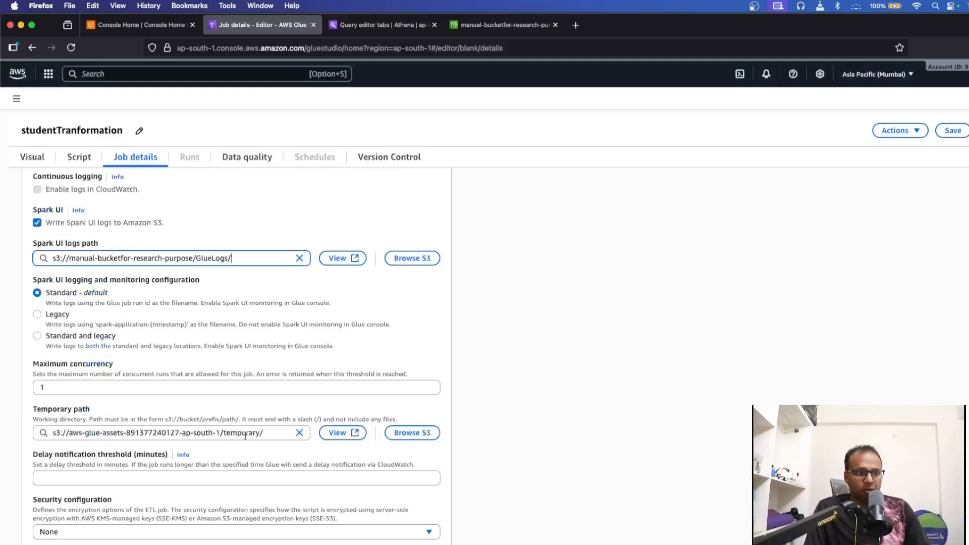
- Set the job's temporary path to the temp/ folder of the manual-bucketfor-research-purpose bucket
left_click(412, 433)
left_click(179, 351)
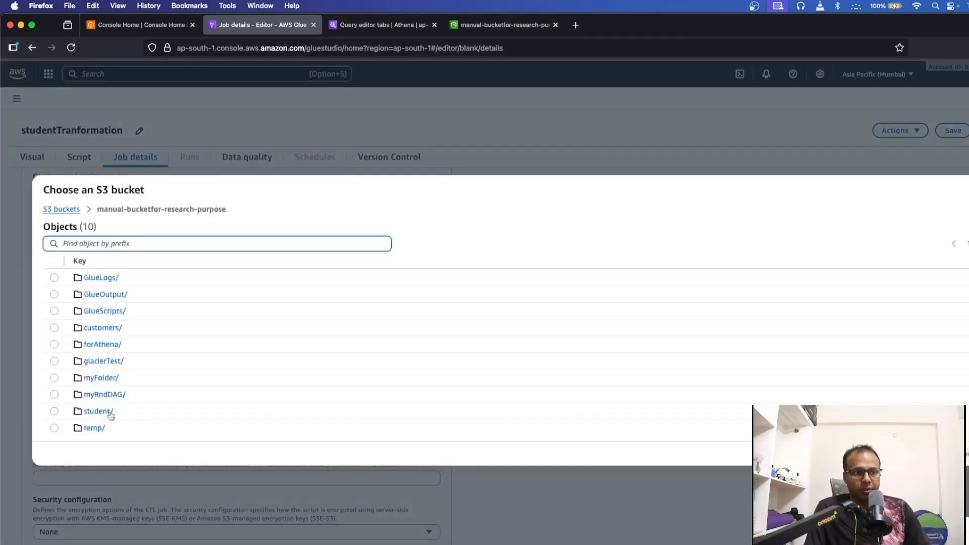
left_click(55, 428)
left_click(959, 453)
- Check the remaining advanced properties and save the studentTranformation job
scroll(174, 335, "down", 3)
scroll(174, 335, "down", 4)
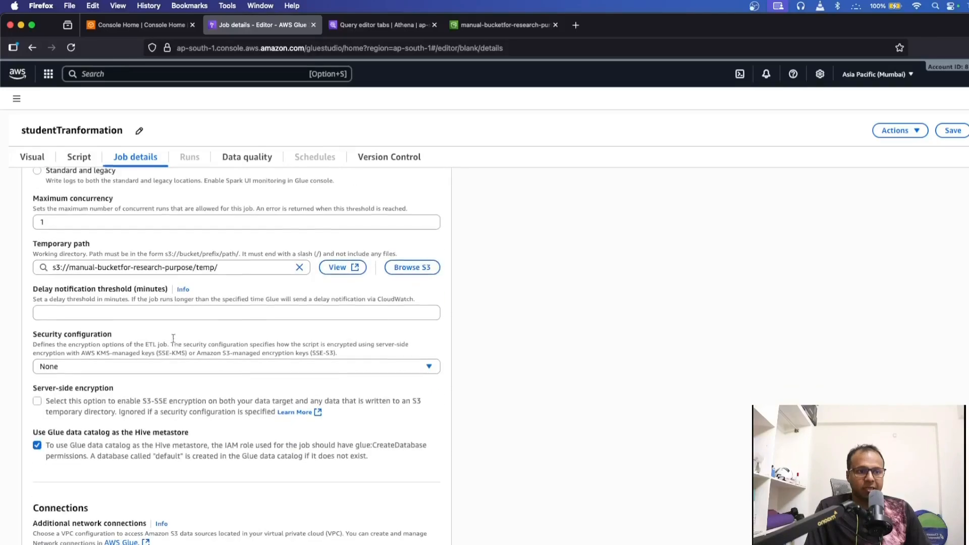
scroll(484, 474, "up", 3)
scroll(484, 468, "up", 10)
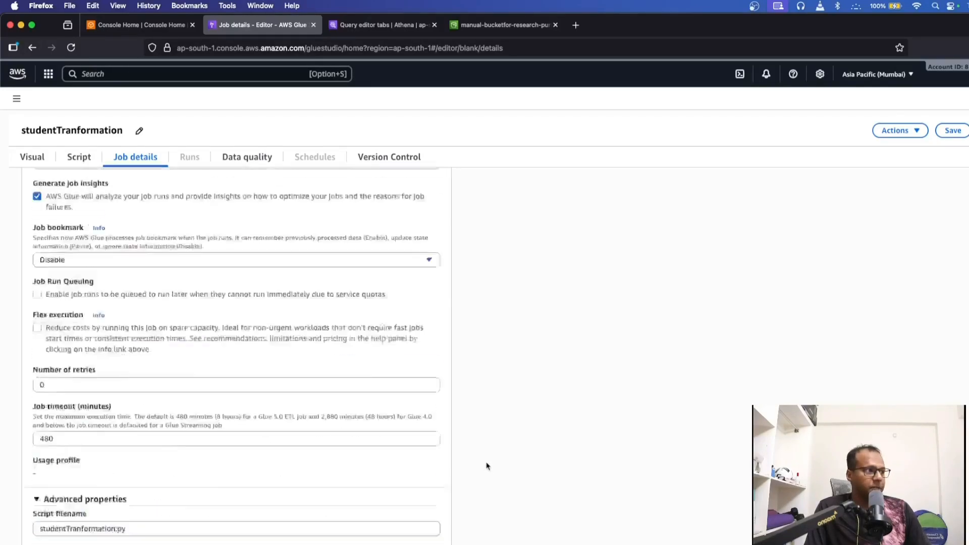
left_click(964, 129)
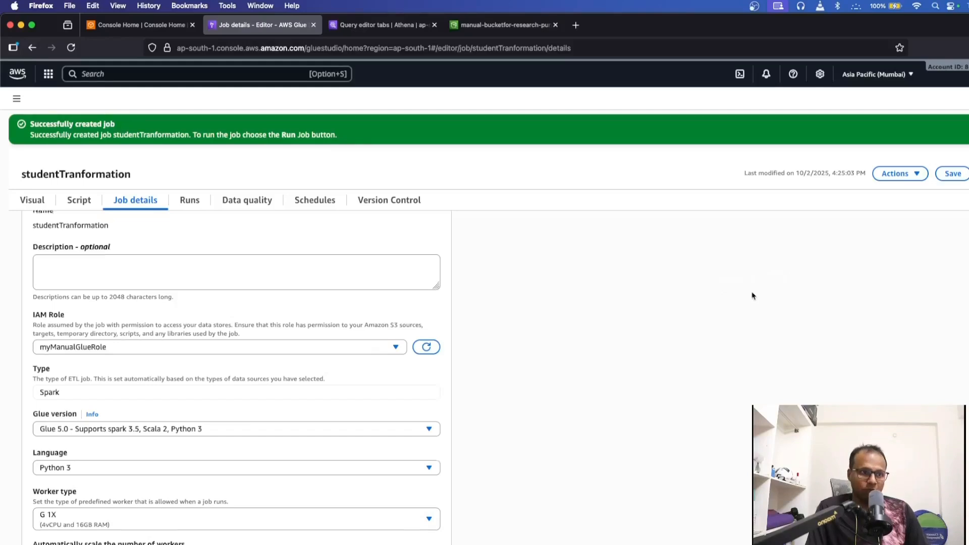
scroll(720, 277, "up", 1)
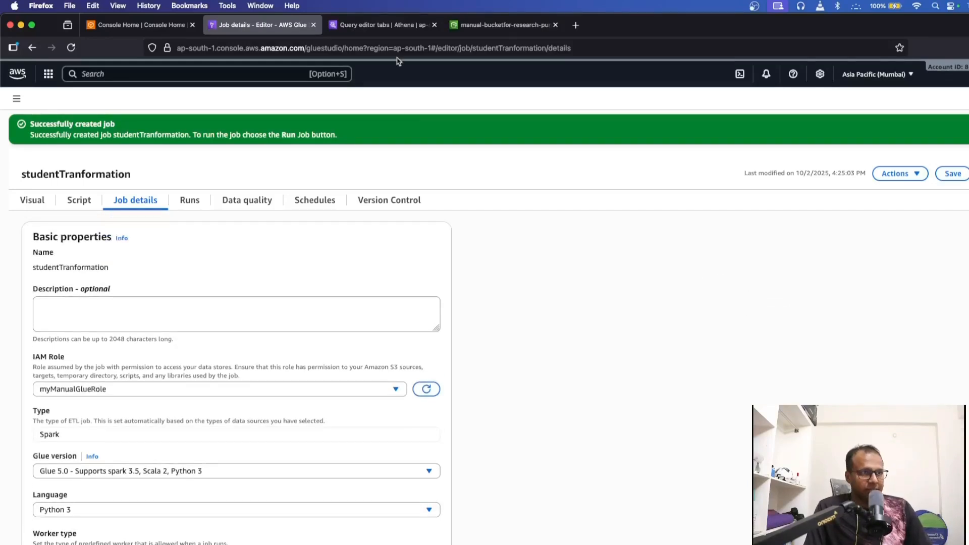
- Look at the student query in Athena and open the Data Catalog tables list in AWS Glue
left_click(402, 28)
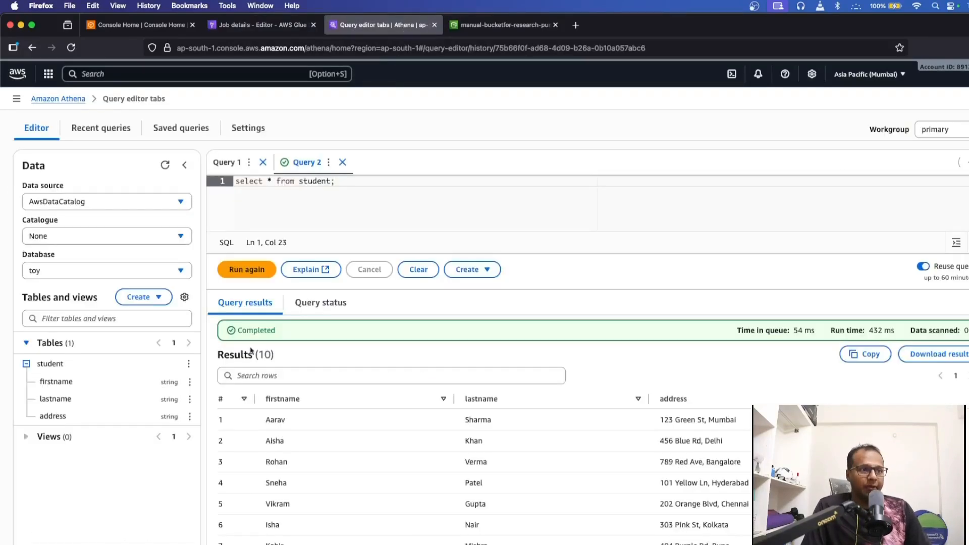
left_click(227, 25)
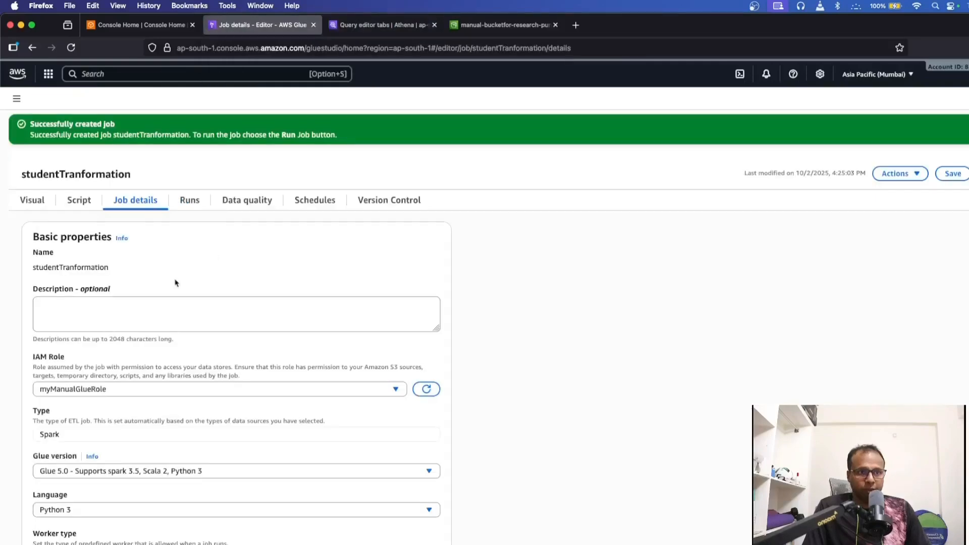
left_click(386, 27)
left_click(252, 26)
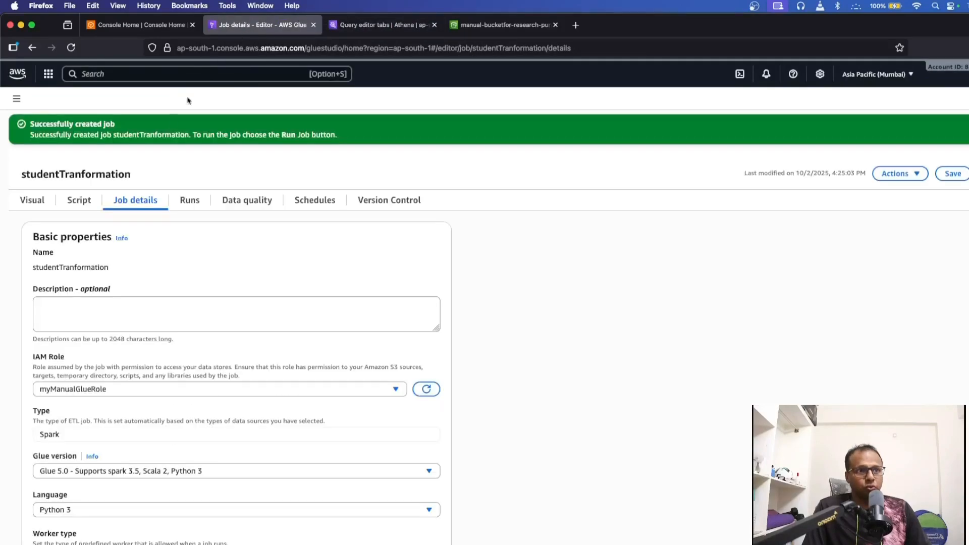
left_click(16, 98)
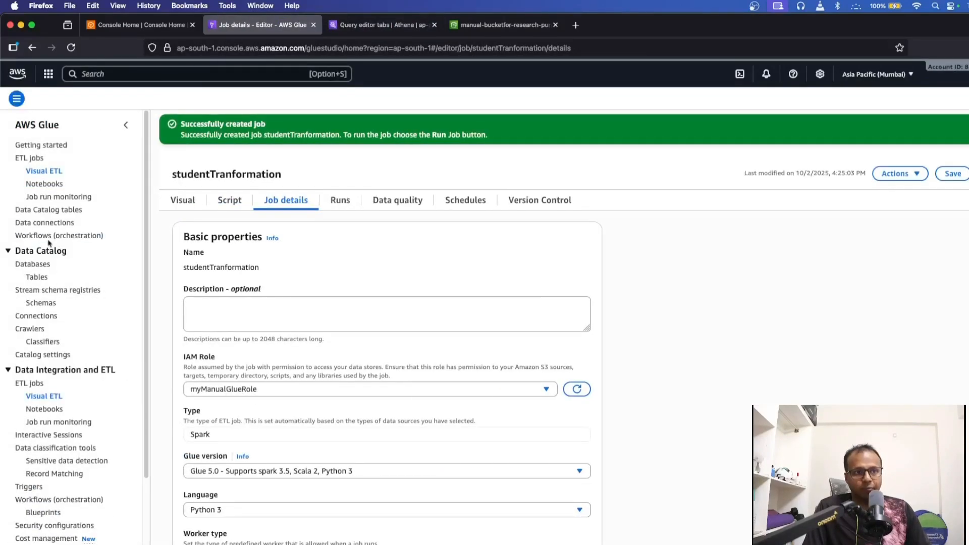
left_click(36, 277)
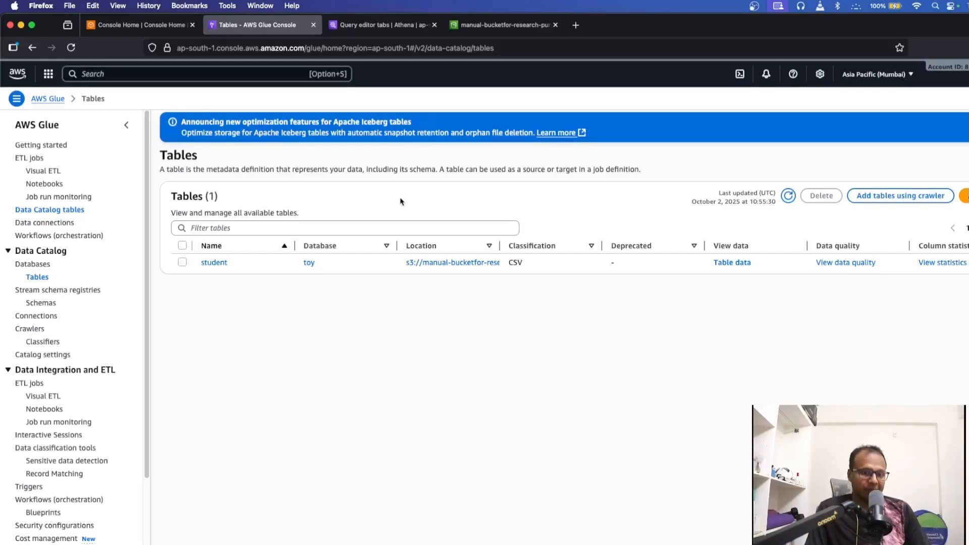
- Switch to the Athena query editor and clear the existing student query from Query 2
left_click(359, 30)
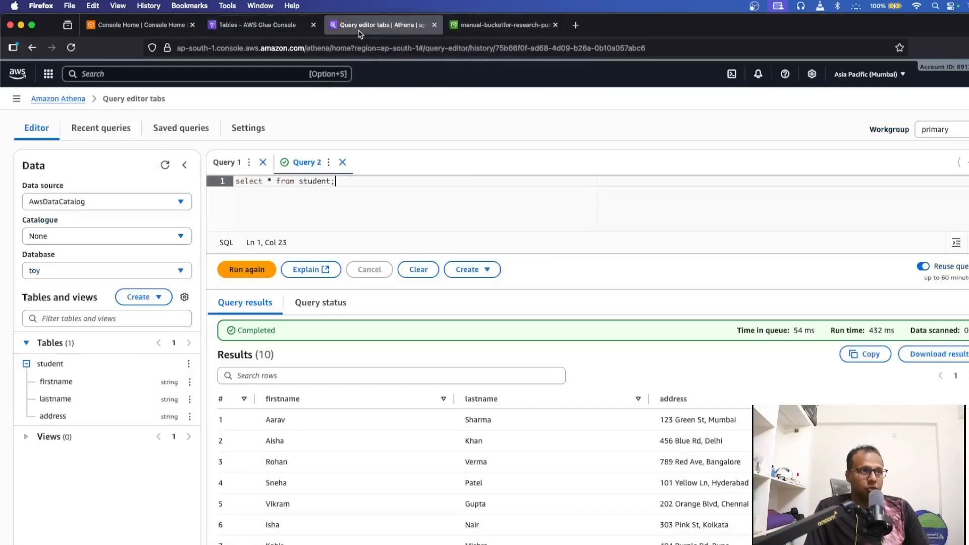
key("super+a")
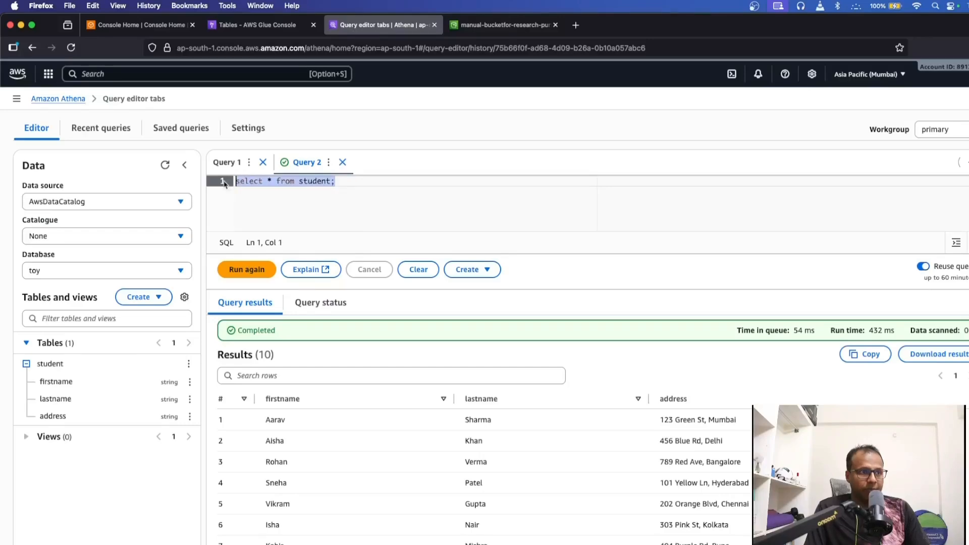
key("BackSpace")
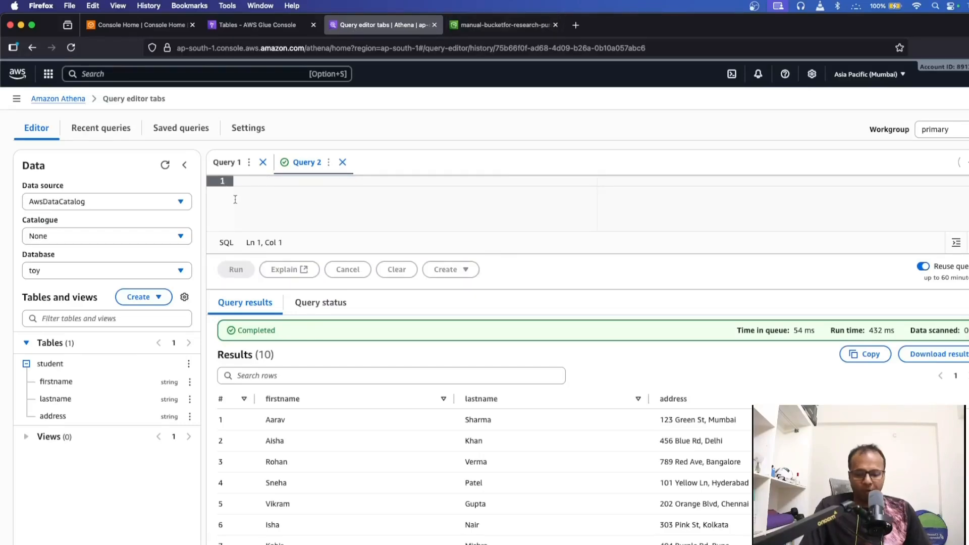
- Copy the CREATE EXTERNAL TABLE statement for Studentnew from the thesiliconboard.com article on creating a Visual ETL job
key("super+Tab")
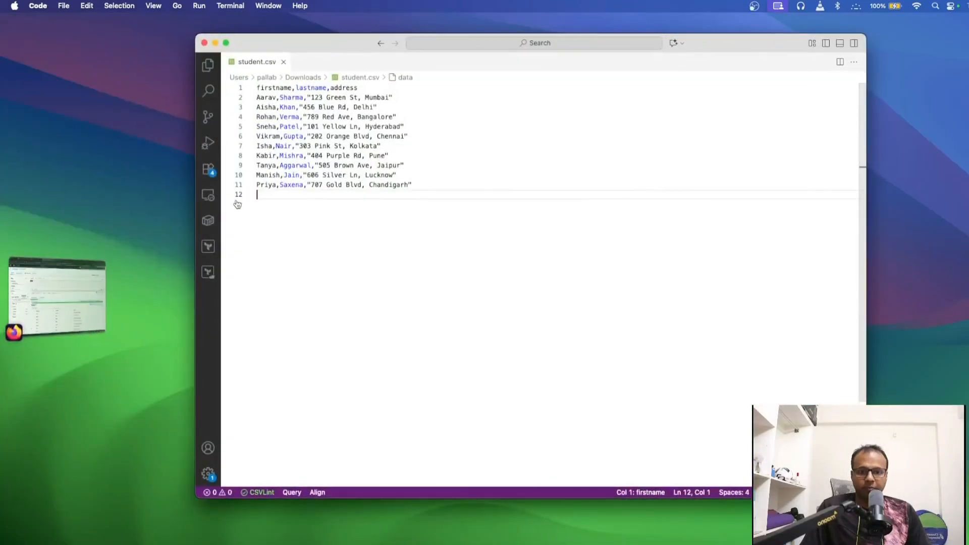
key("ctrl+Right")
scroll(508, 301, "down", 10)
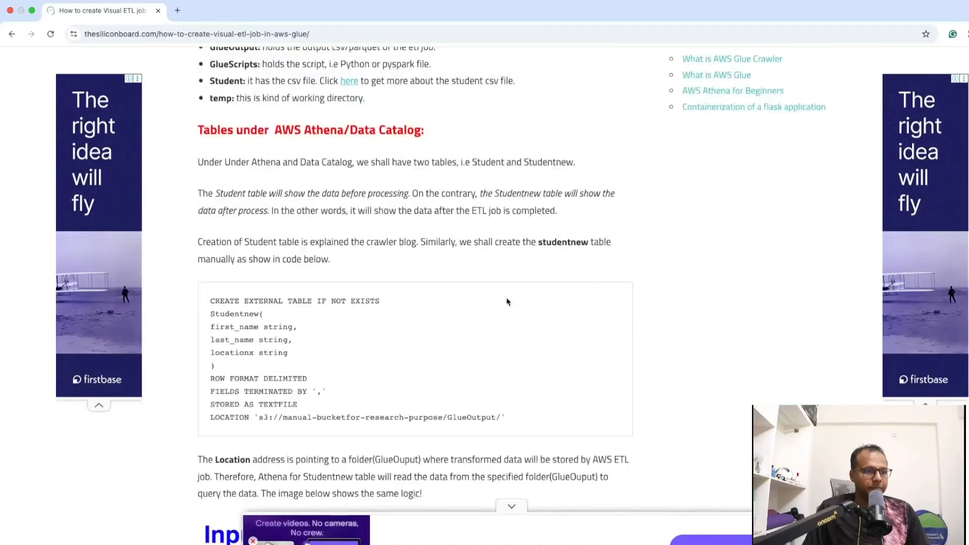
left_click_drag(506, 416, 211, 297)
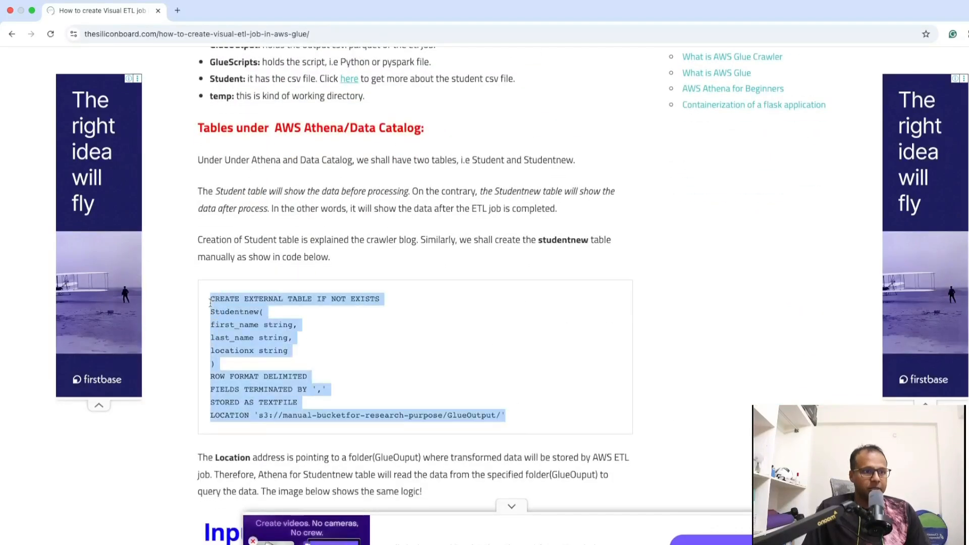
right_click(217, 307)
left_click(237, 335)
key("ctrl+Left")
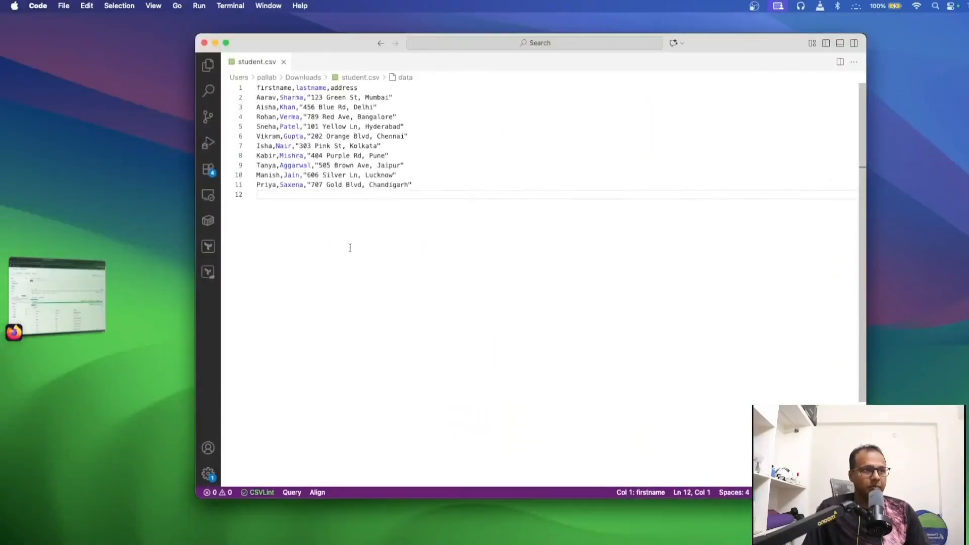
- Paste the copied Studentnew table statement into the empty Query 2 editor in Athena
key("super+Tab")
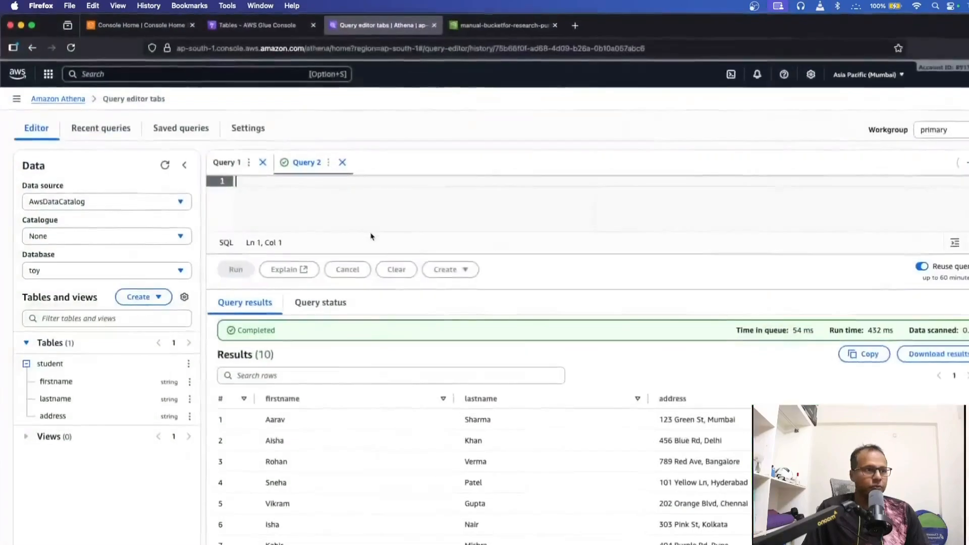
right_click(333, 203)
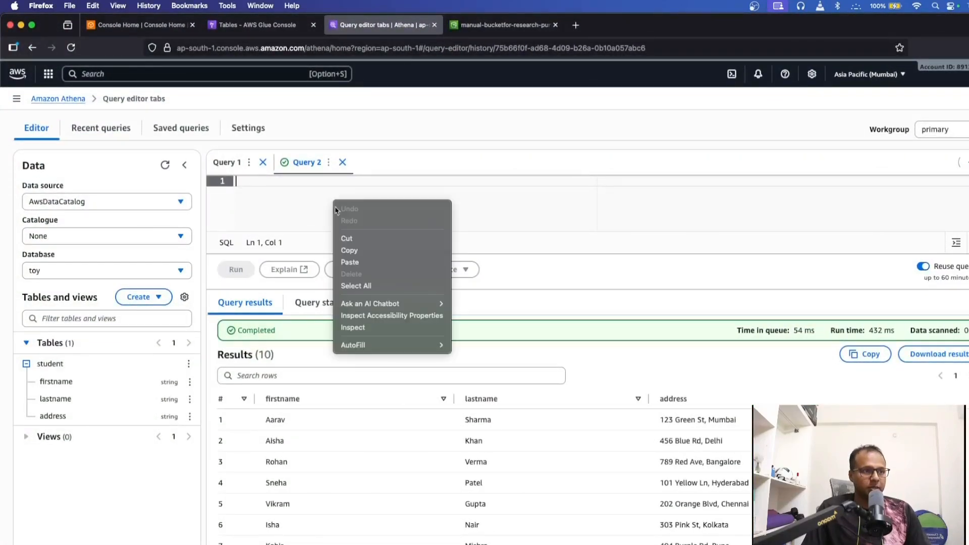
left_click(353, 261)
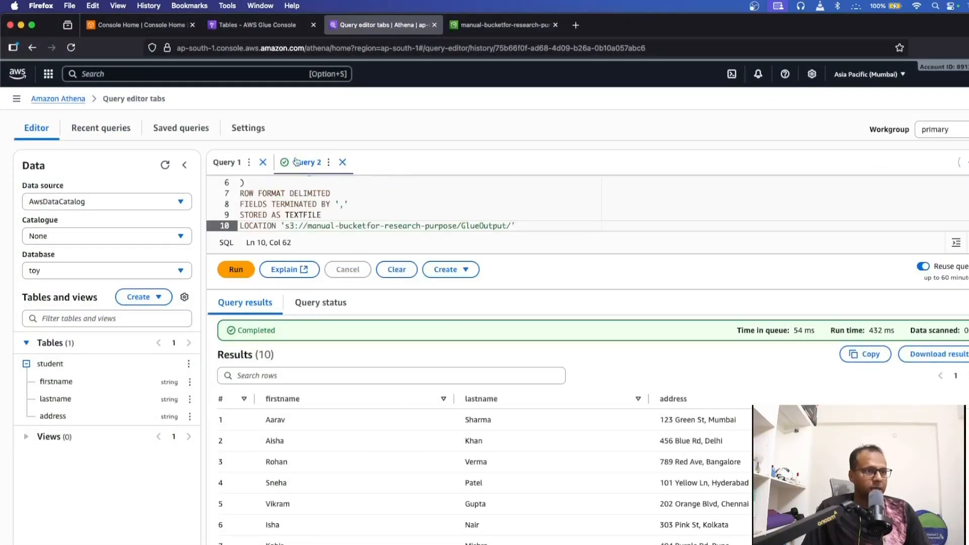
- Review the pasted statement's table name, column definitions, field delimiter and storage format
left_click(558, 215)
scroll(560, 209, "down", 1)
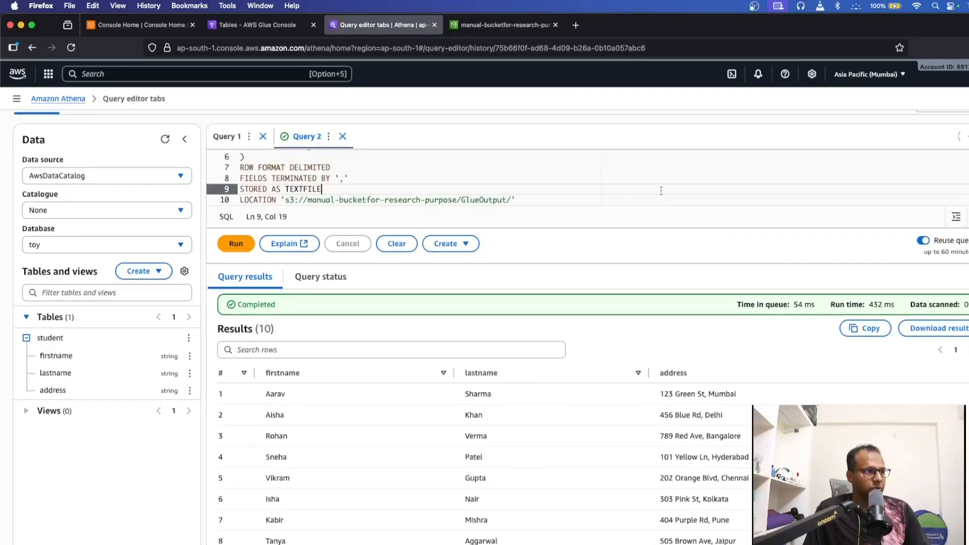
left_click(535, 168)
scroll(403, 183, "down", 1)
scroll(404, 182, "up", 3)
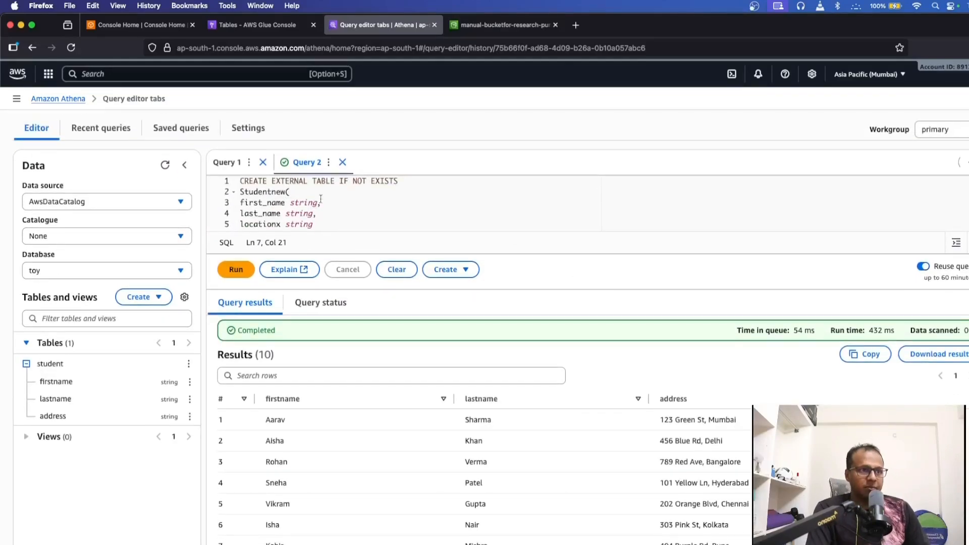
left_click(256, 192)
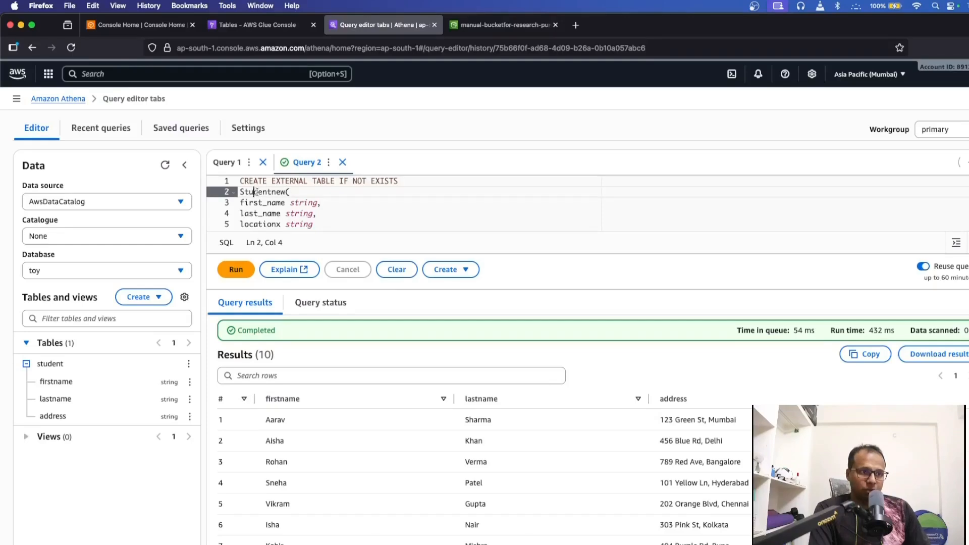
scroll(243, 201, "down", 1)
scroll(276, 207, "down", 1)
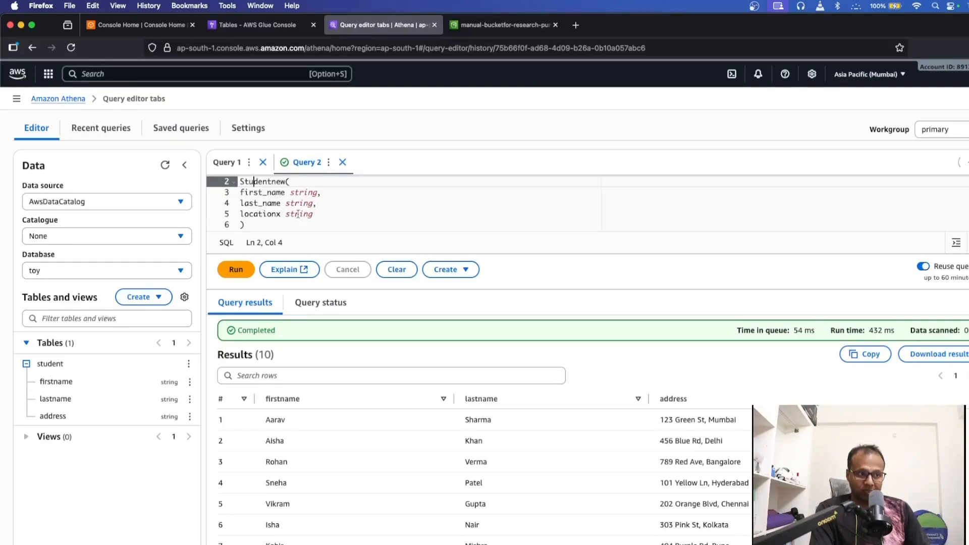
scroll(298, 214, "down", 2)
left_click_drag(259, 194, 335, 211)
left_click(351, 213)
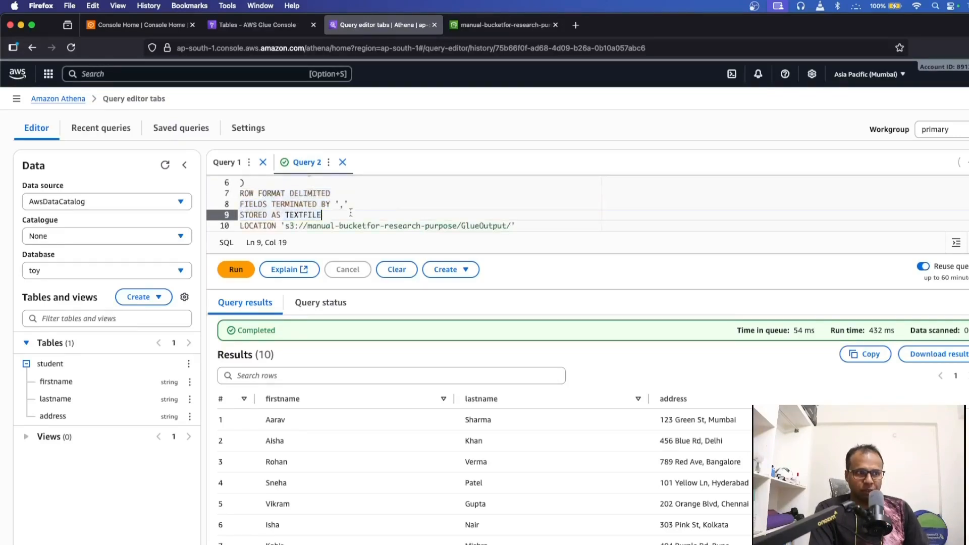
- Check the statement's LOCATION path against the GlueOutput/ folder in the manual-bucketfor-research-purpose S3 bucket
scroll(351, 212, "down", 1)
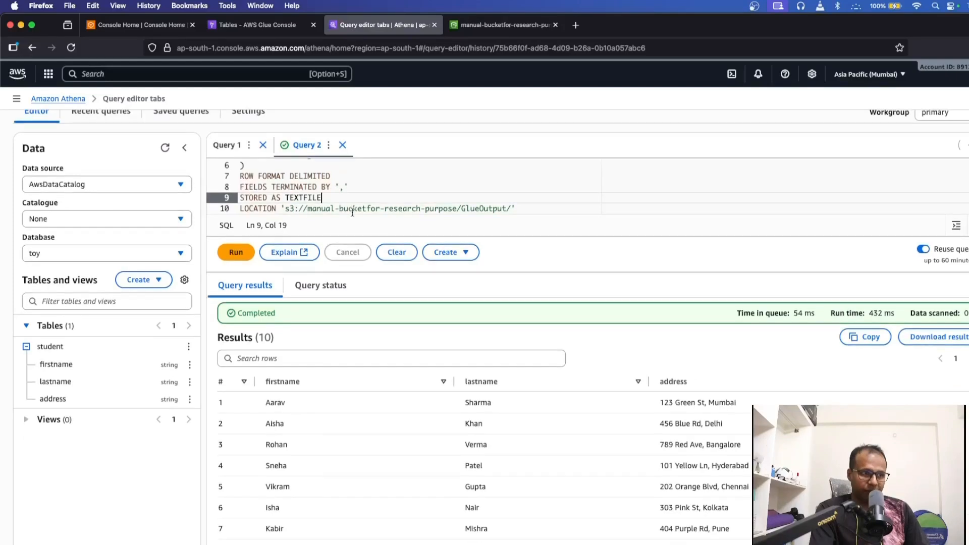
left_click(475, 208)
left_click_drag(273, 209, 383, 208)
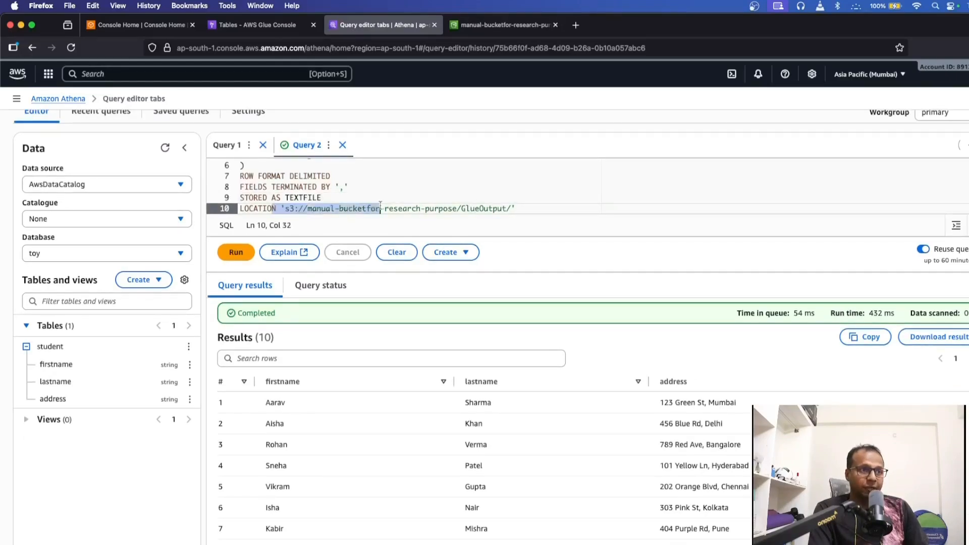
left_click(411, 209)
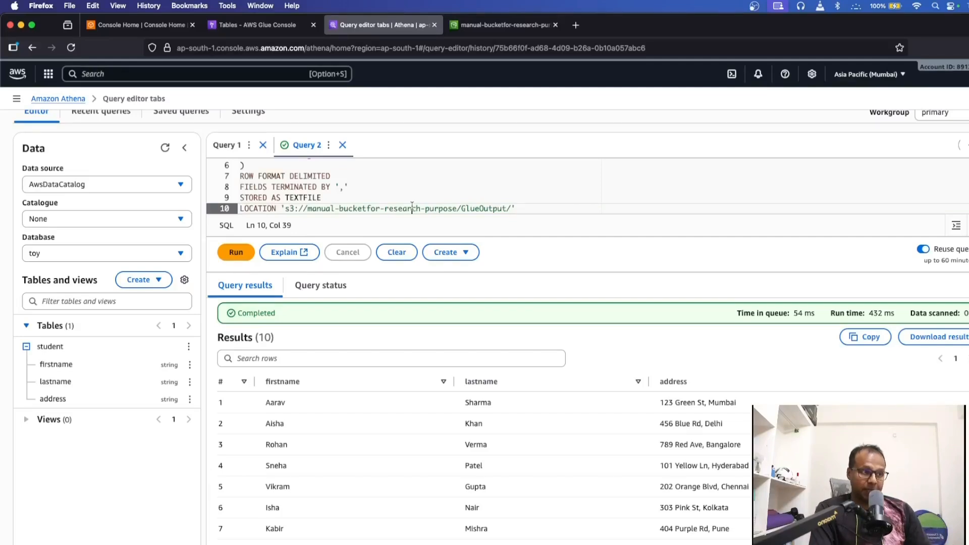
left_click(483, 208)
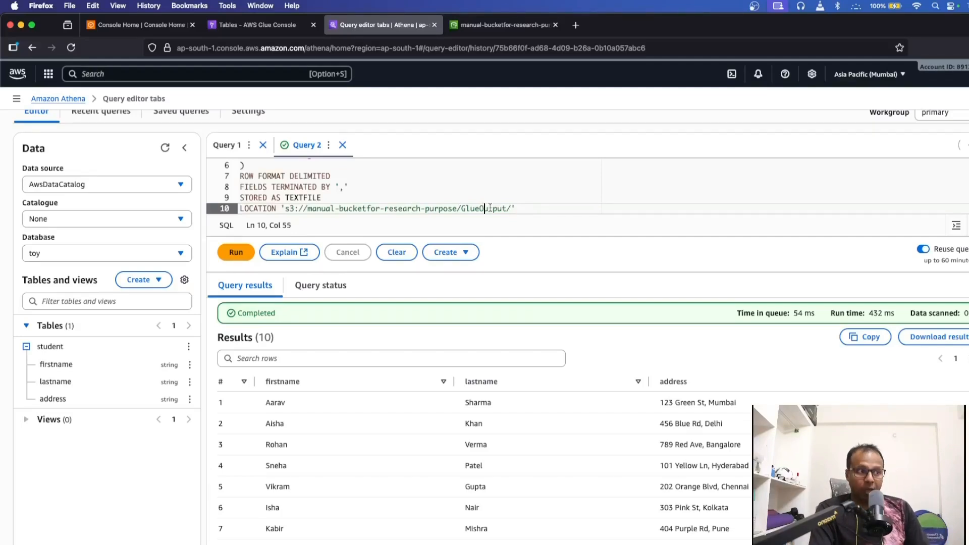
left_click(470, 25)
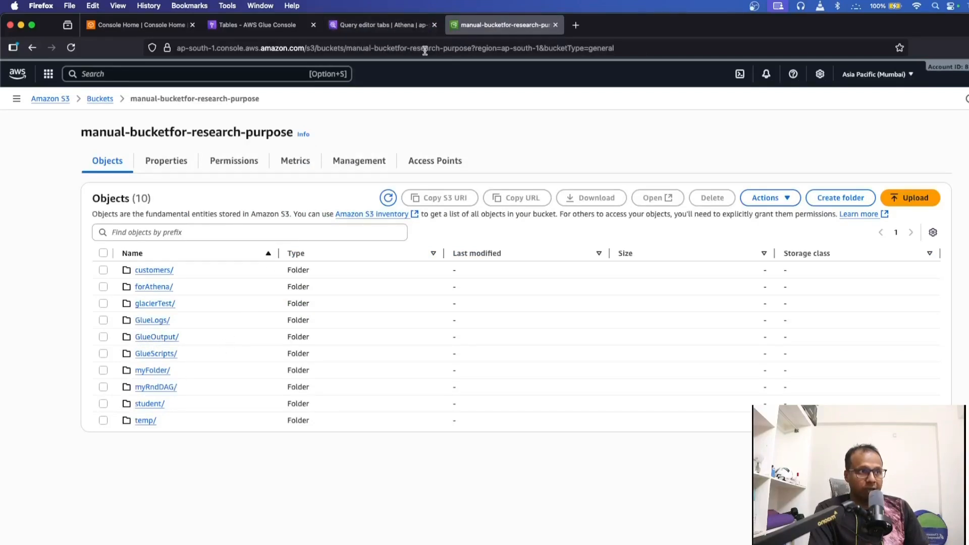
left_click(396, 28)
- Run the statement to create the studentnew table in the toy database and collapse the table details
left_click(540, 204)
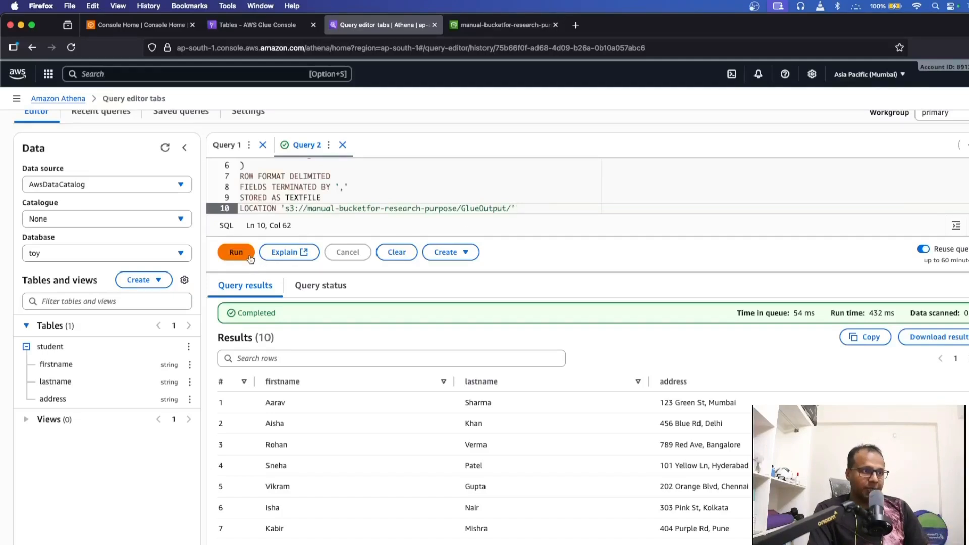
scroll(525, 220, "down", 1)
key("super+Return")
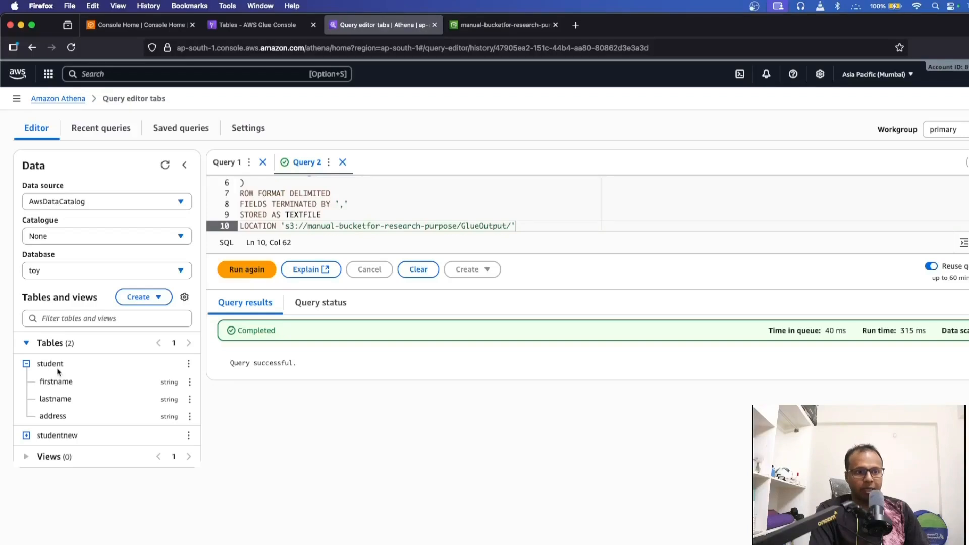
left_click(160, 164)
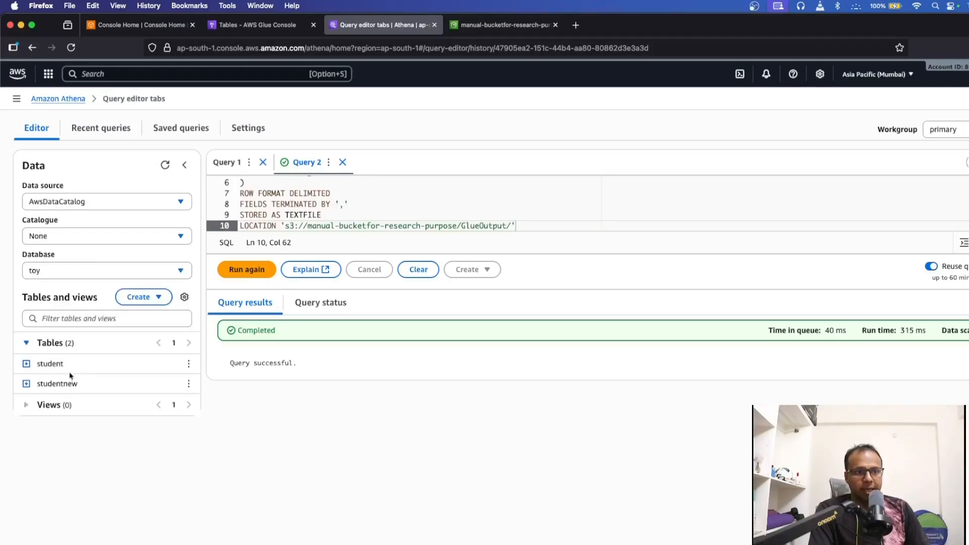
- Refresh the AWS Glue Data Catalog tables list to check for the studentnew table
left_click(232, 24)
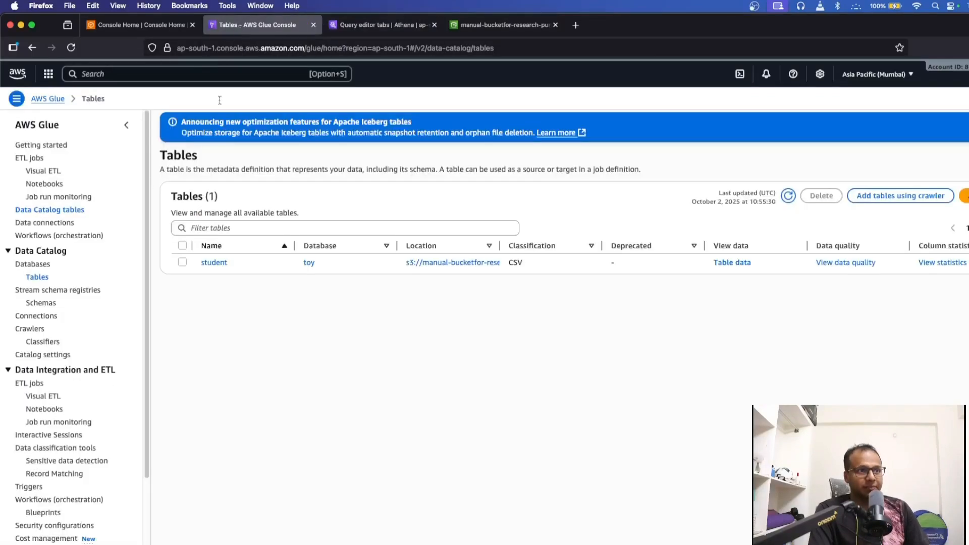
left_click(789, 196)
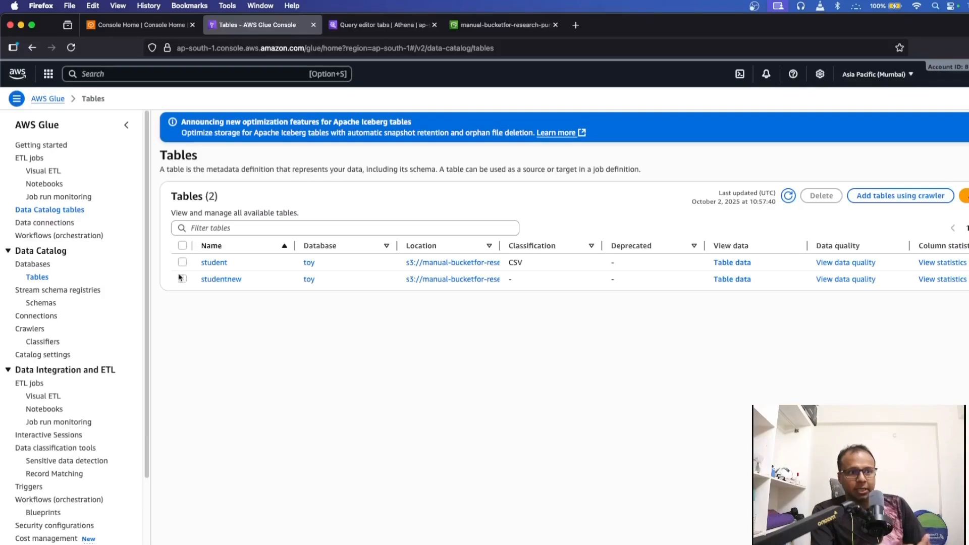
left_click(505, 25)
- Replace the old statement in Athena's Query 1 with "select * from studentnew;" and run it
left_click(393, 25)
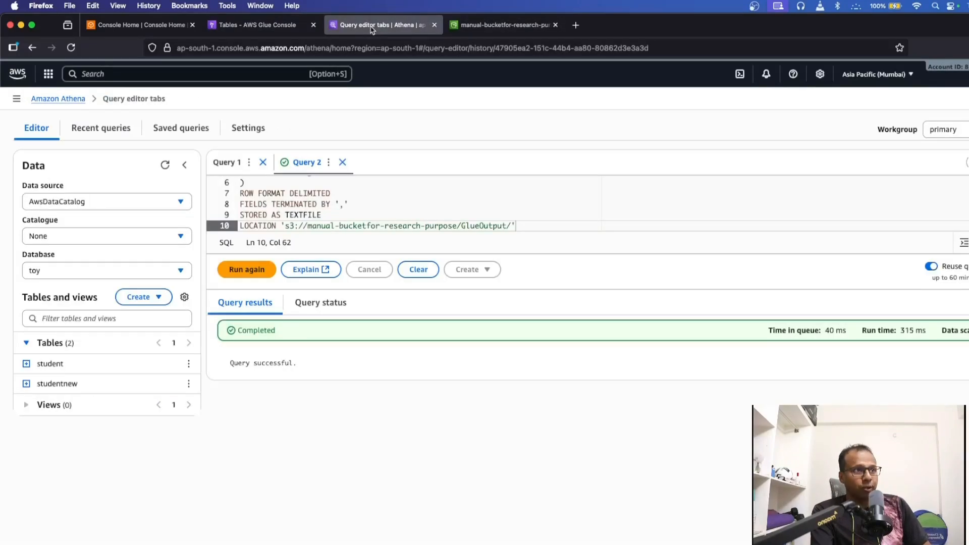
left_click(232, 166)
scroll(352, 226, "down", 1)
left_click_drag(333, 225, 264, 180)
left_click(241, 182)
key("Delete")
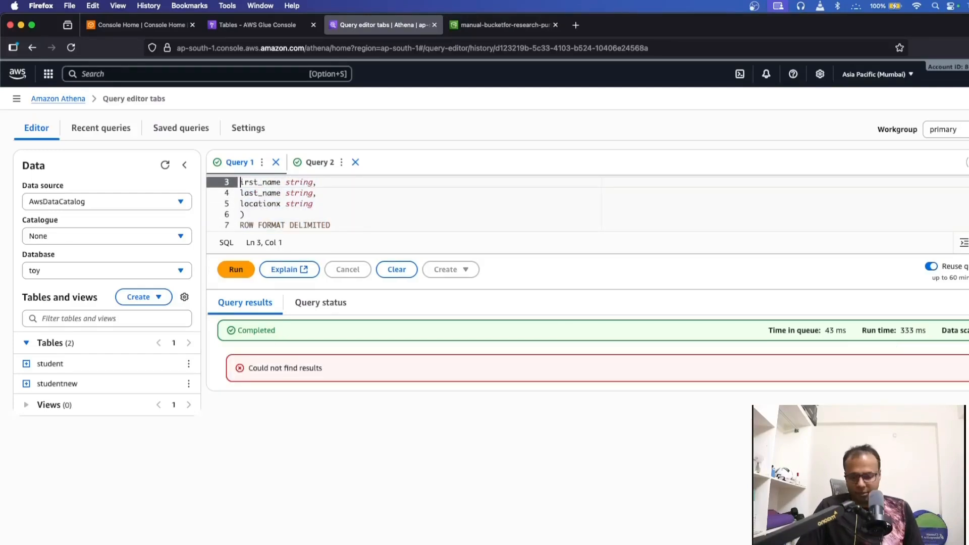
key("cmd+a")
key("BackSpace")
type("select")
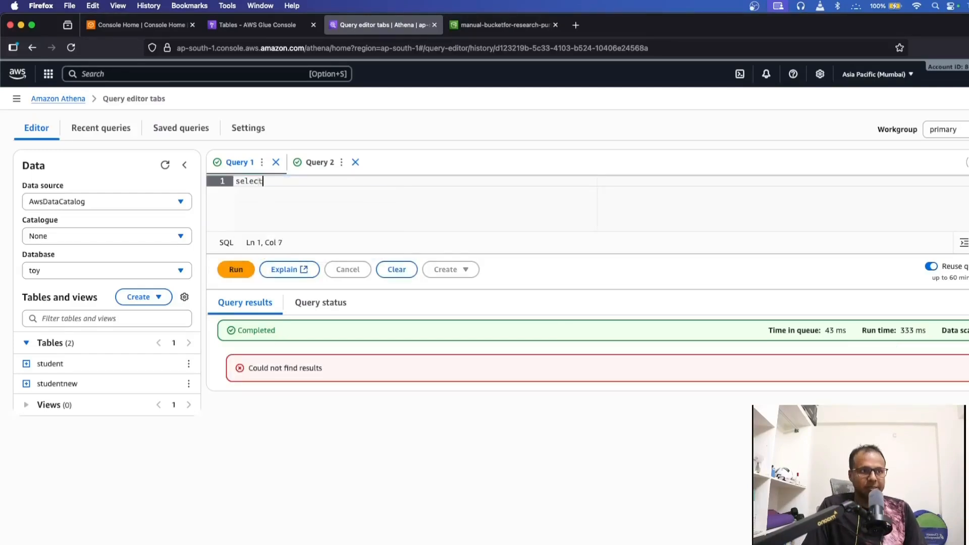
type(" * from stu")
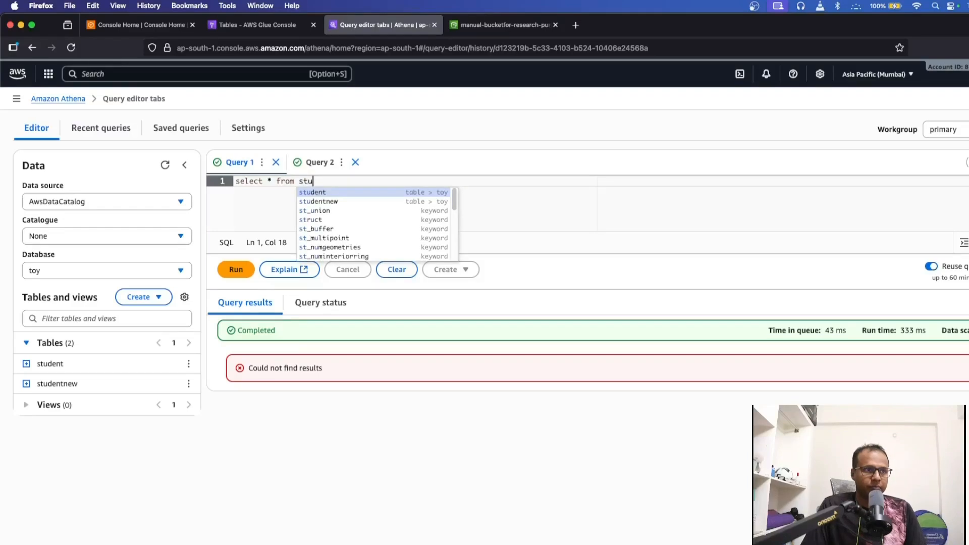
type("dentnew;")
key("cmd+Return")
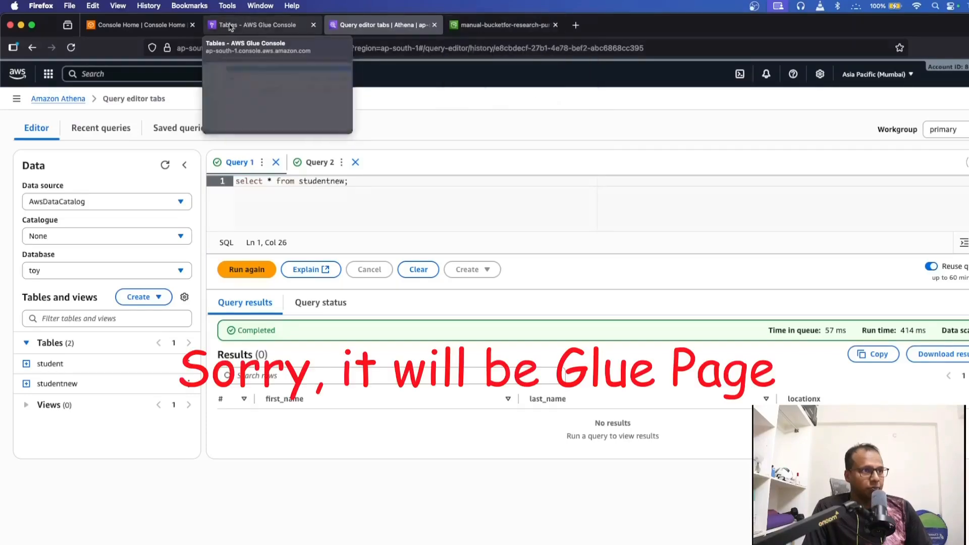
- Open the studentTranformation job in AWS Glue Studio and add an AWS Glue Data Catalog source node to the canvas
left_click(253, 25)
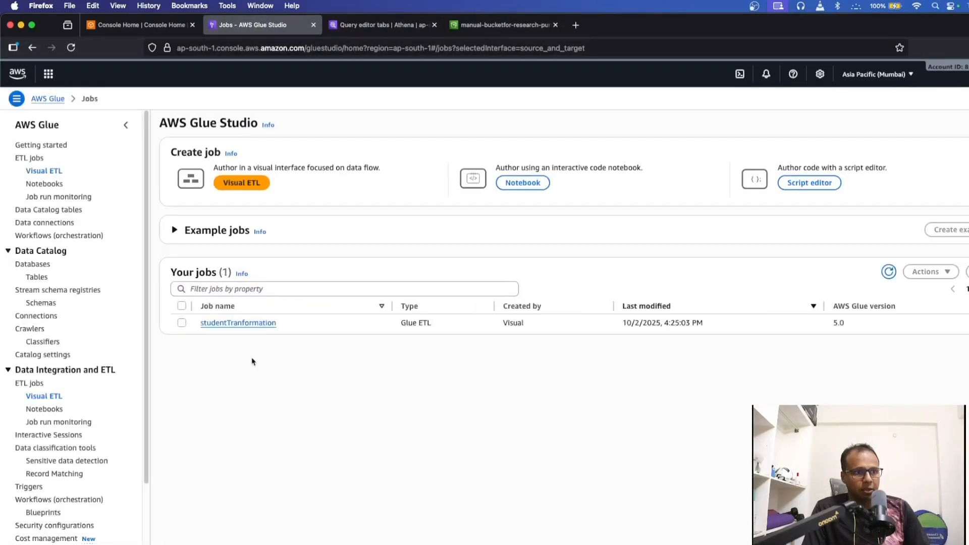
left_click(235, 323)
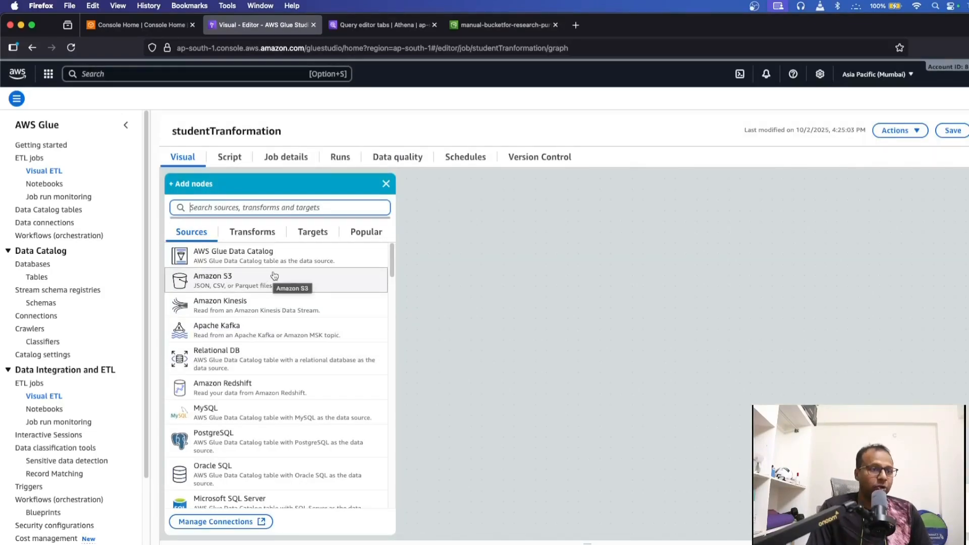
left_click_drag(273, 261, 597, 376)
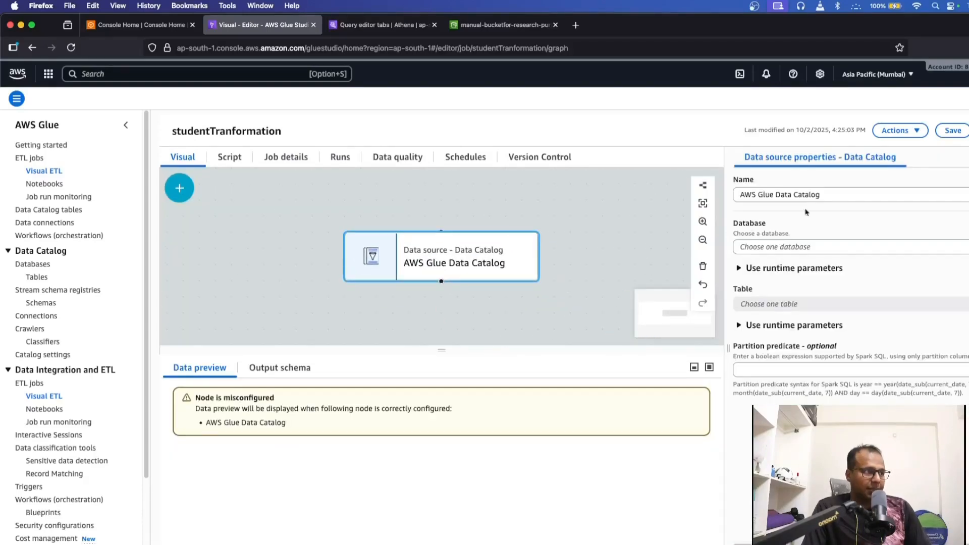
- Point the source node to the student table in the toy database and check its output schema and data preview
left_click(808, 250)
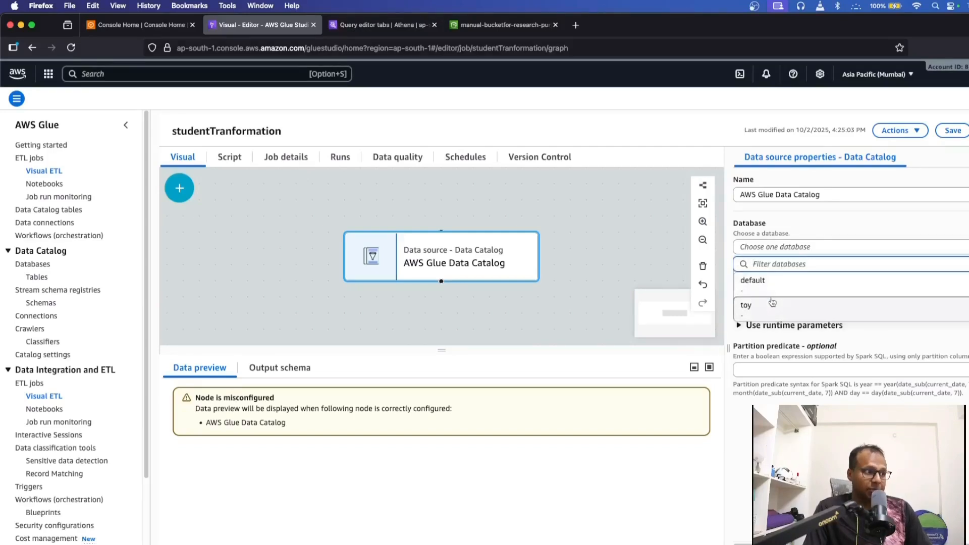
left_click(772, 305)
left_click(771, 304)
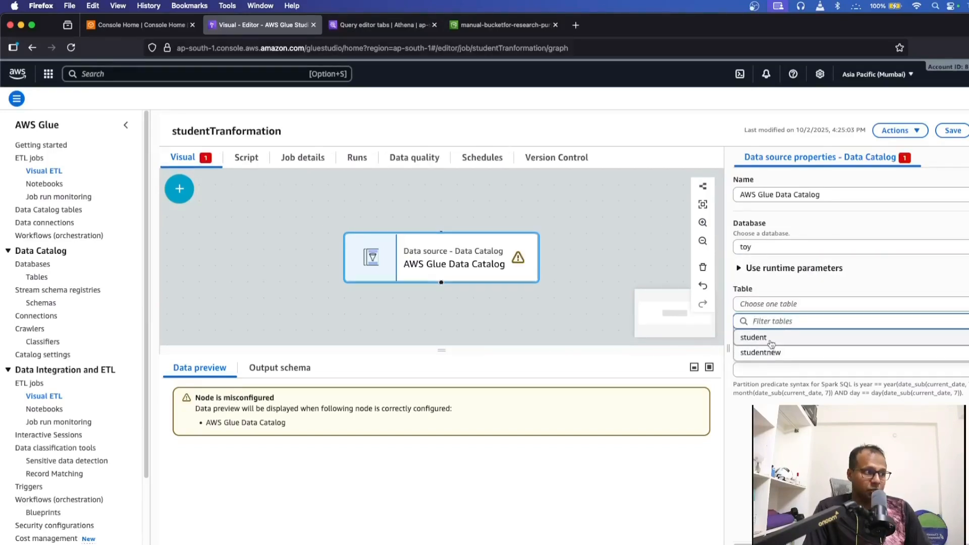
left_click(770, 336)
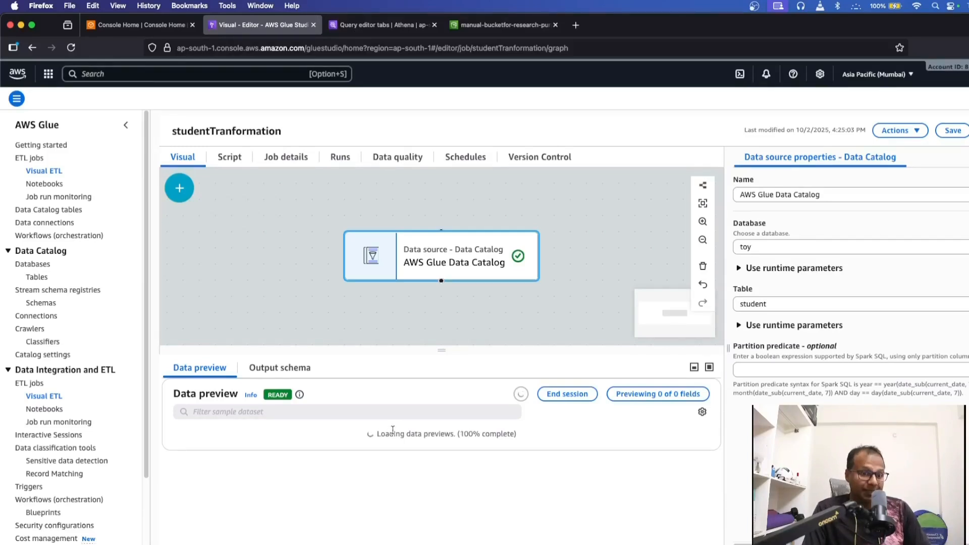
left_click(285, 370)
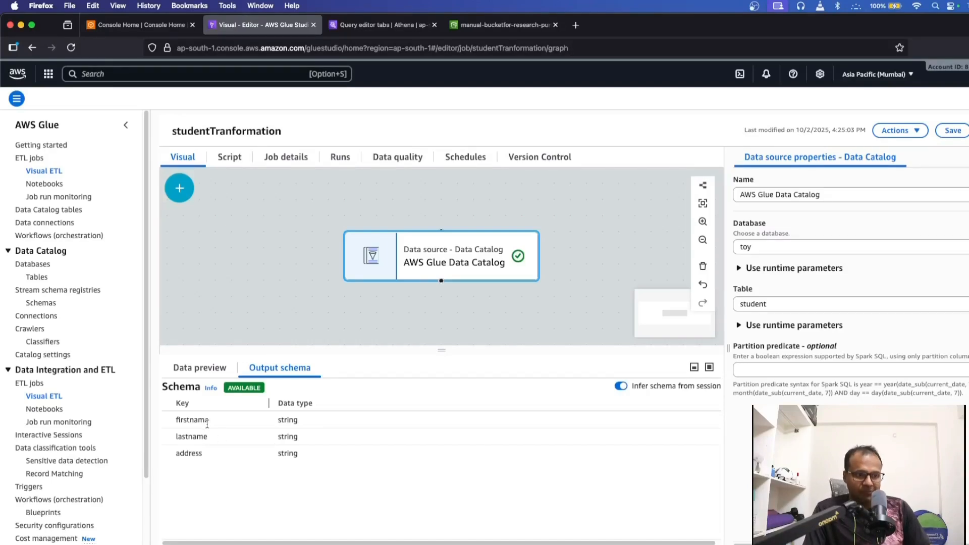
left_click(210, 369)
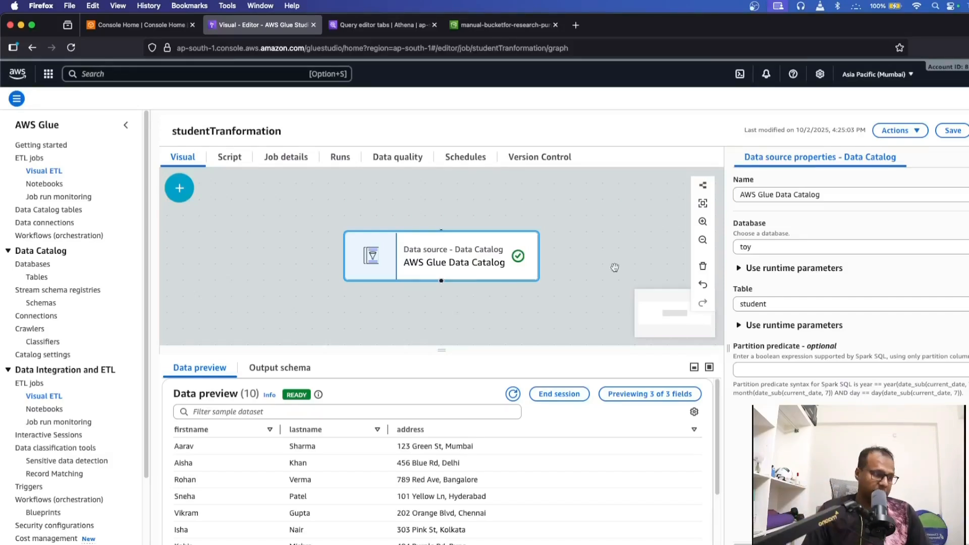
- Add a Change Schema transform node connected to the AWS Glue Data Catalog source
left_click(179, 189)
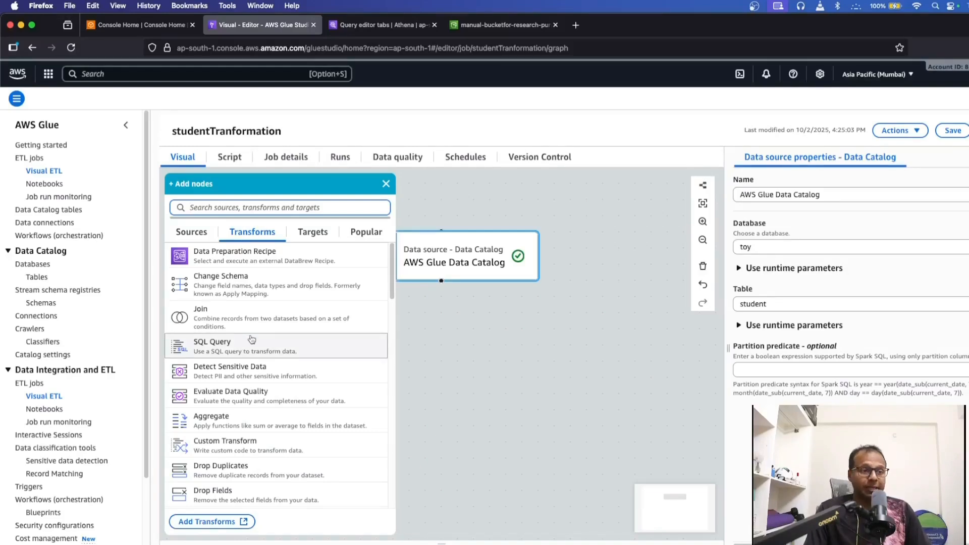
scroll(362, 281, "down", 7)
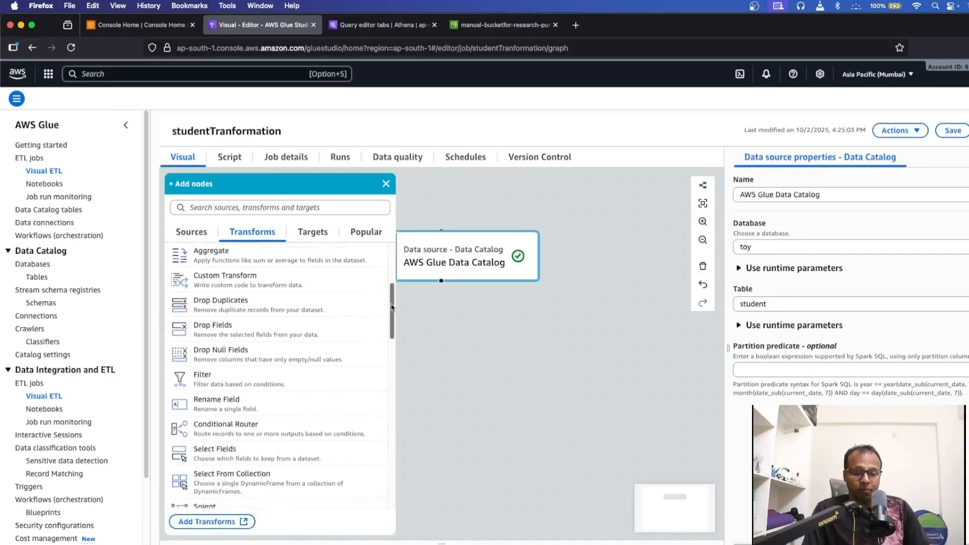
left_click_drag(392, 309, 391, 286)
scroll(391, 285, "up", 3)
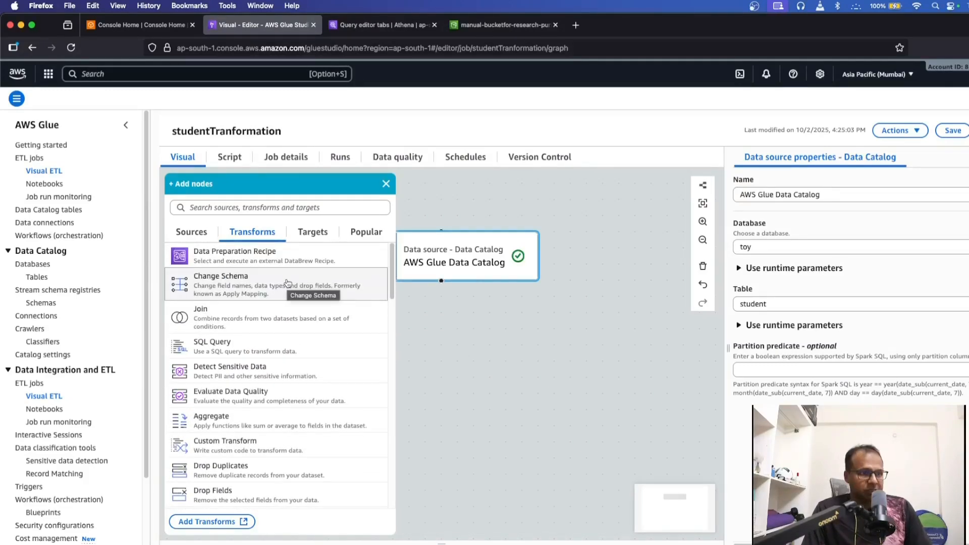
left_click(288, 283)
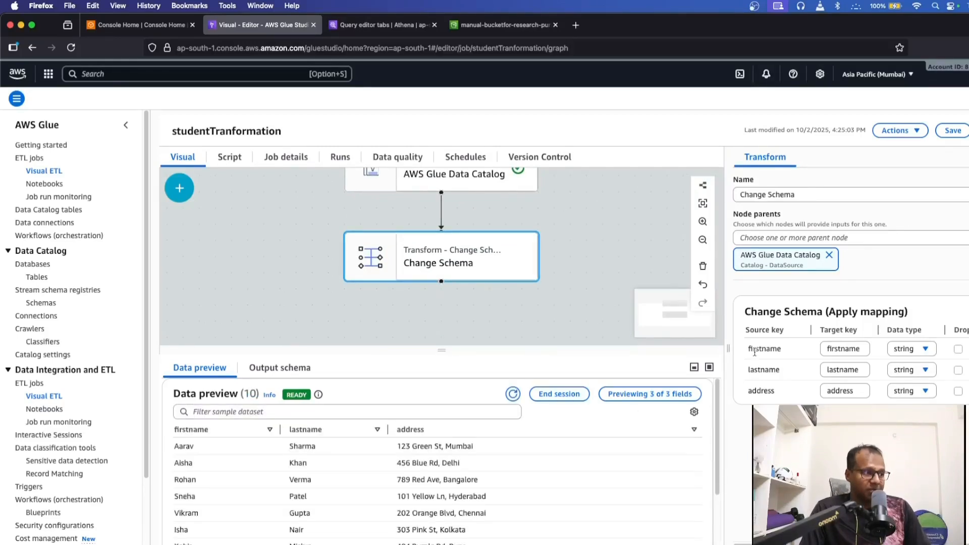
- Rename the target keys of firstname and lastname to first_name and last_name in the Change Schema mapping
left_click(841, 348)
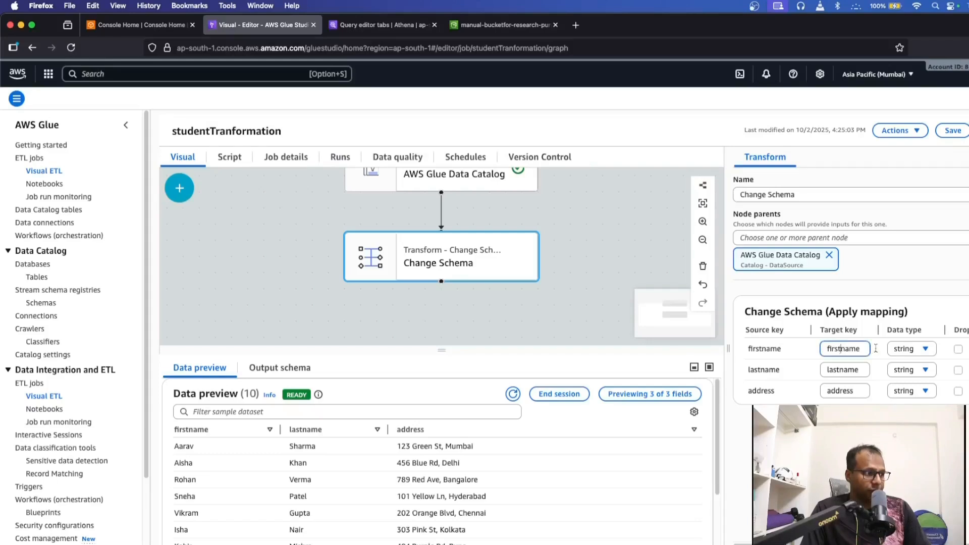
type("_")
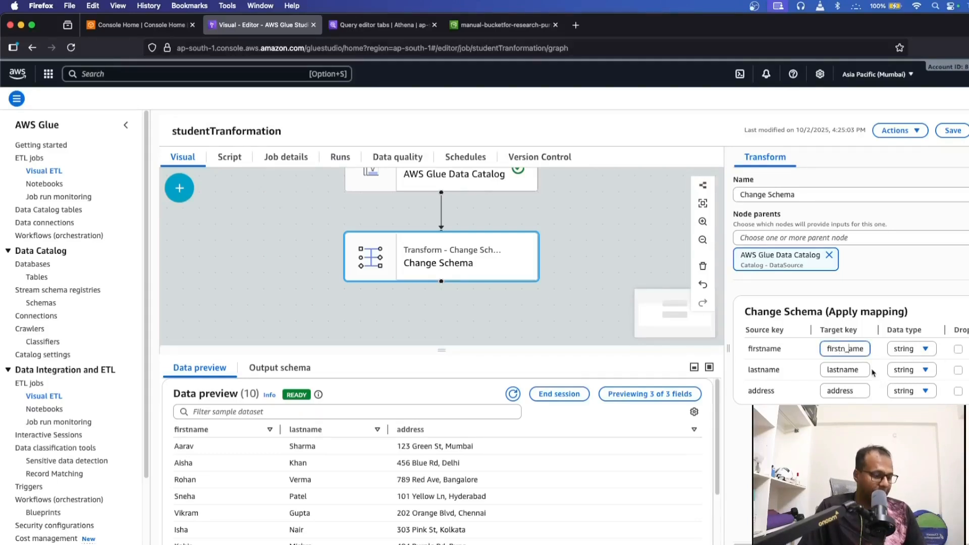
key("BackSpace")
left_click(840, 349)
type("_")
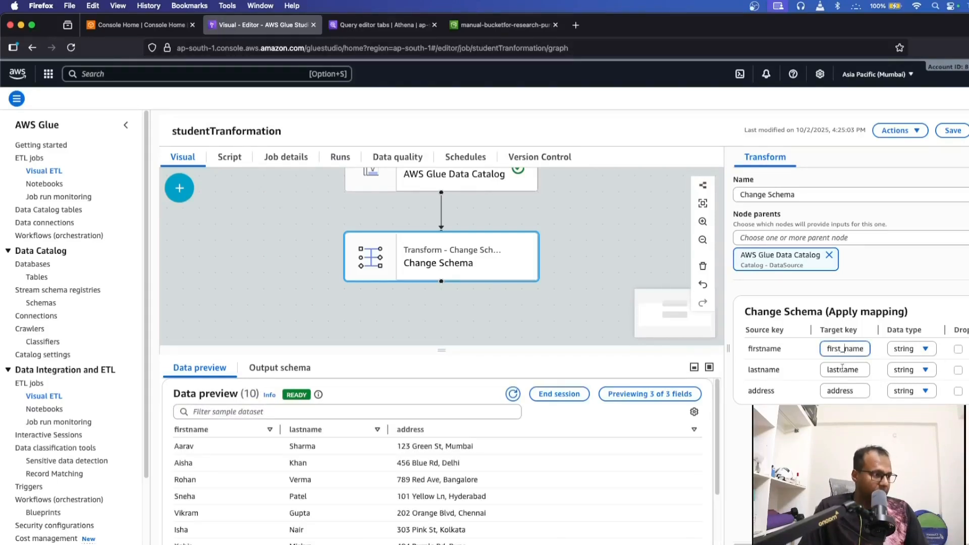
left_click(840, 369)
type("_")
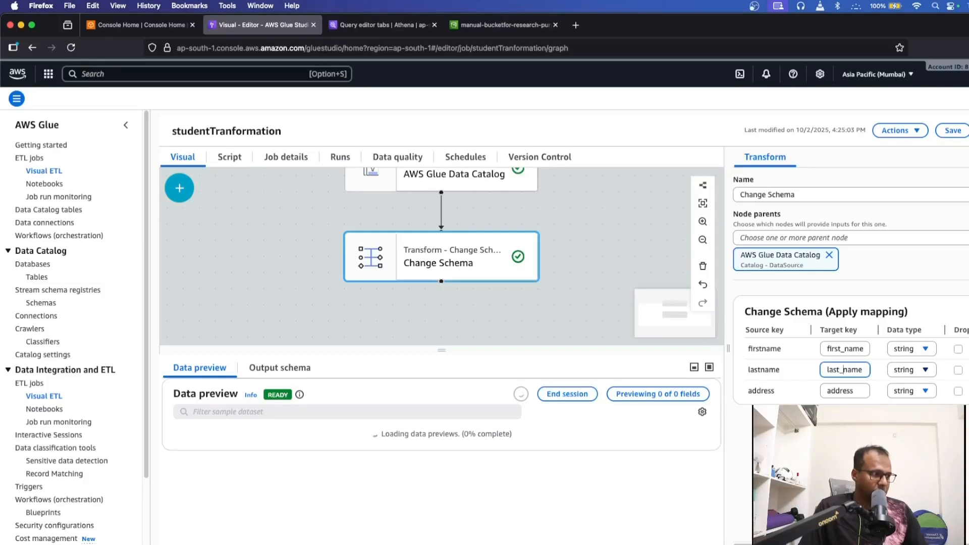
- Rename the target key of address to locationx in the Change Schema mapping
left_click_drag(858, 390, 814, 390)
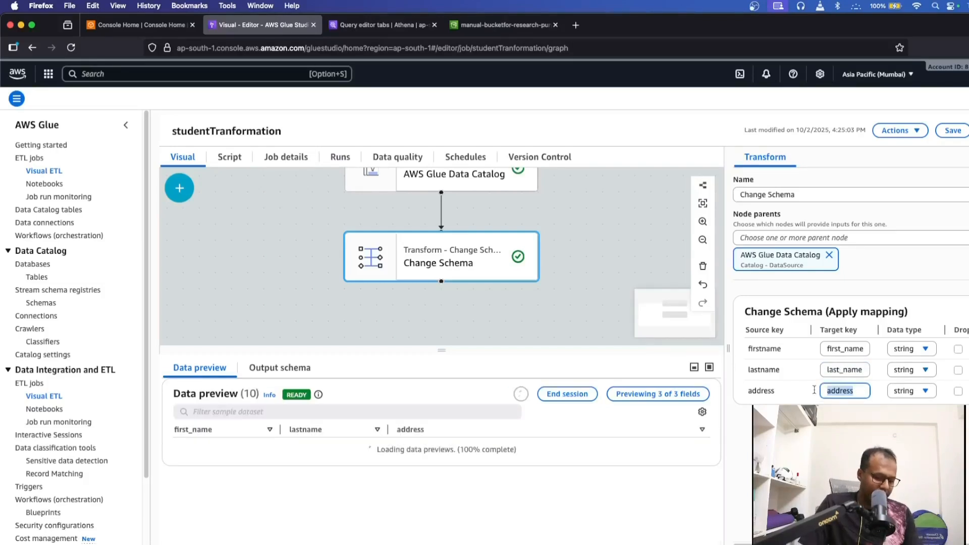
type("loation")
key("BackSpace")
key("BackSpace")
key("BackSpace")
key("BackSpace")
key("BackSpace")
type("c")
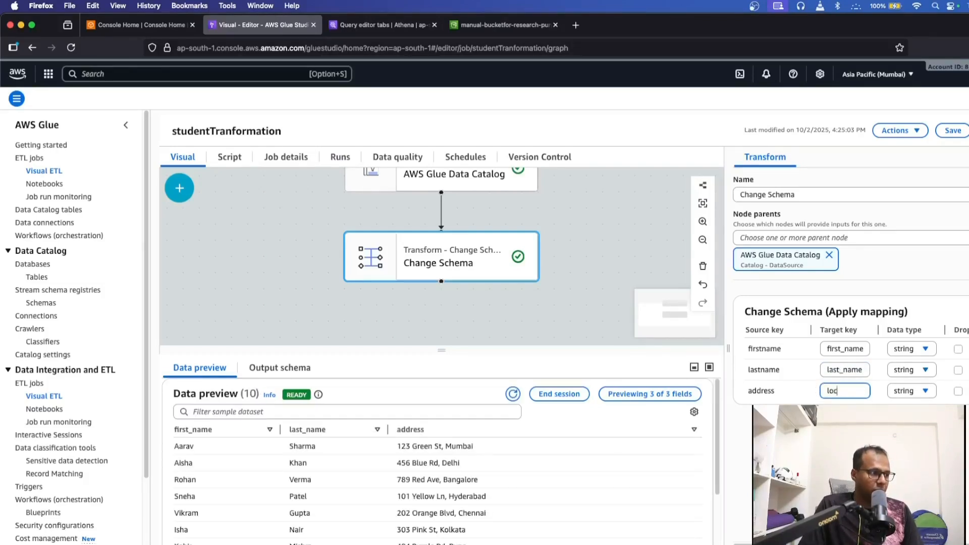
type("ationzx")
key("BackSpace")
key("BackSpace")
type("x")
left_click(840, 357)
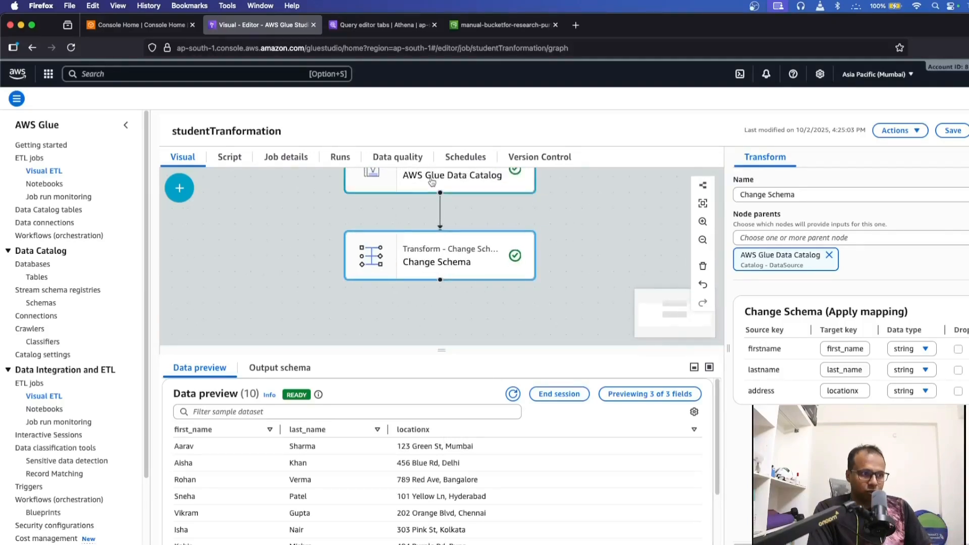
- Enlarge the job canvas area and add an AWS Glue Data Catalog target node
scroll(608, 225, "up", 2)
left_click_drag(450, 350, 454, 403)
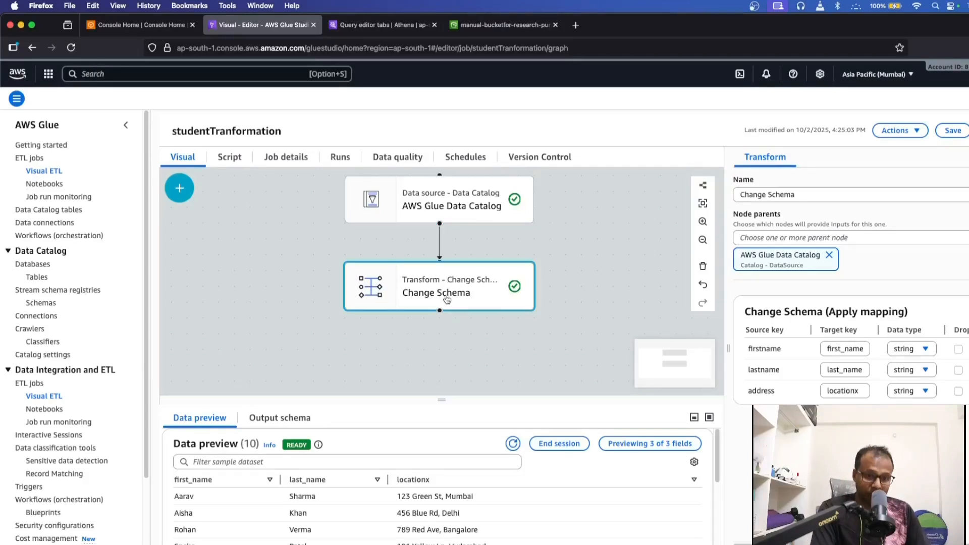
left_click(424, 339)
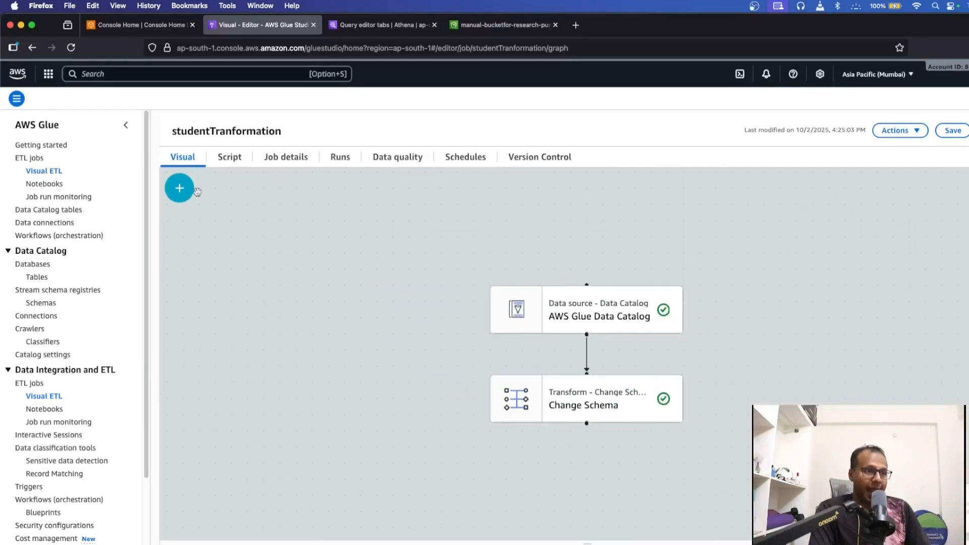
left_click(179, 188)
left_click(309, 234)
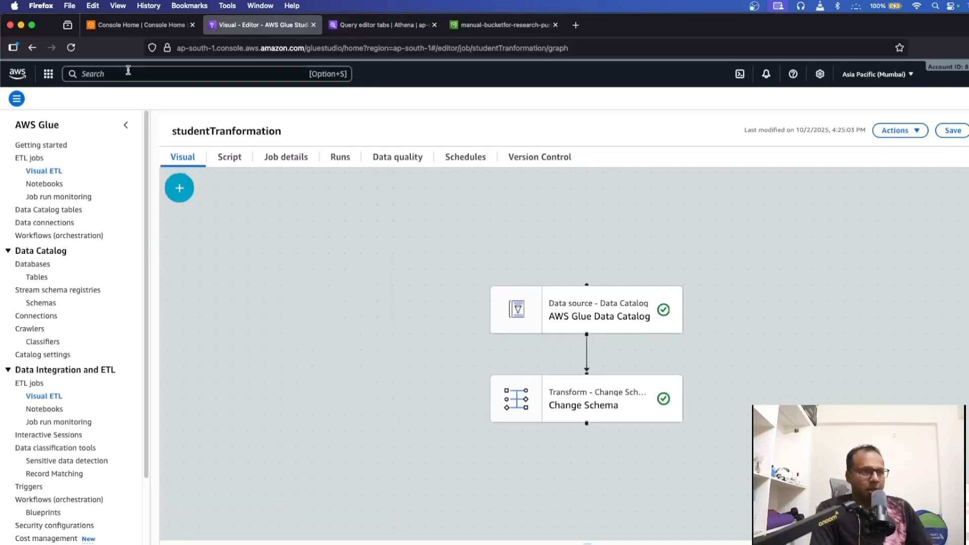
left_click(178, 189)
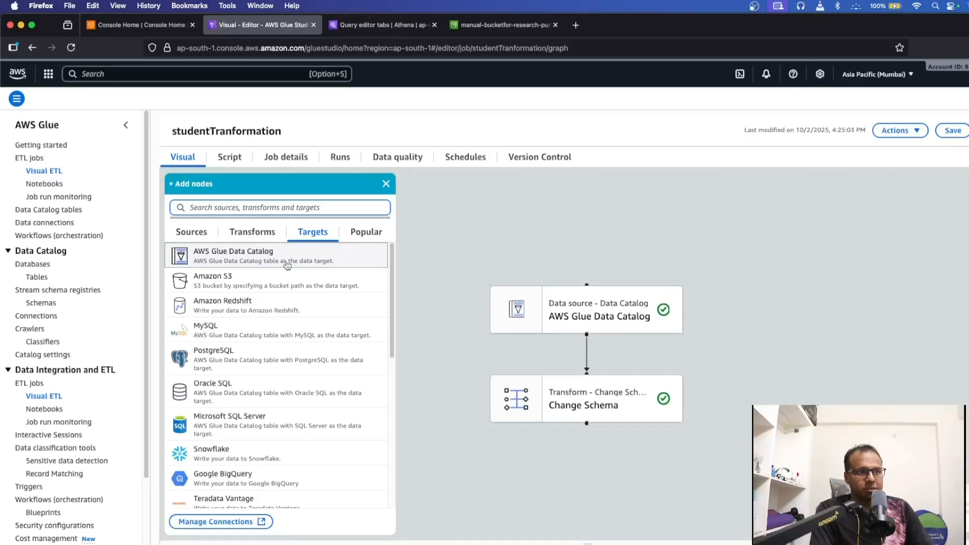
left_click(313, 251)
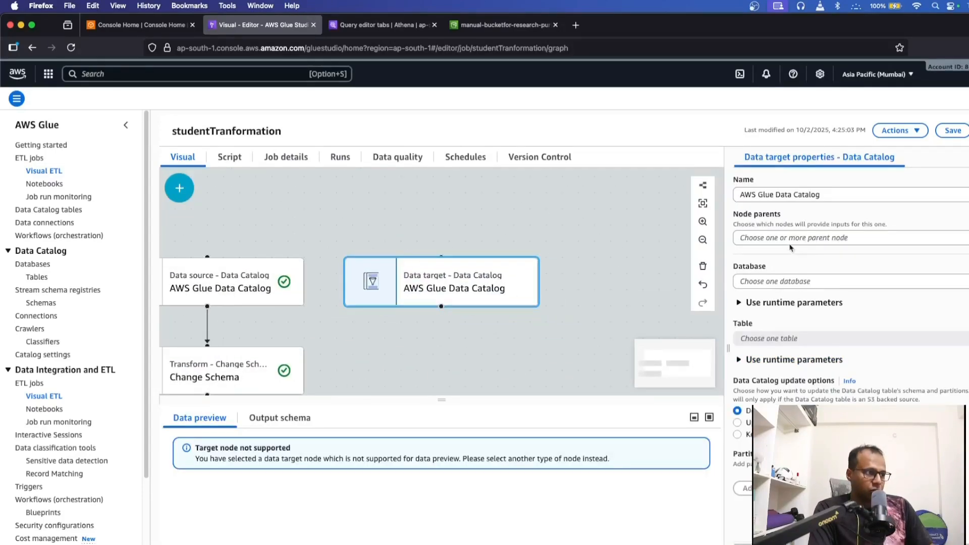
- Set the target node's parent to Change Schema and its output to the studentnew table in the toy database
left_click(796, 239)
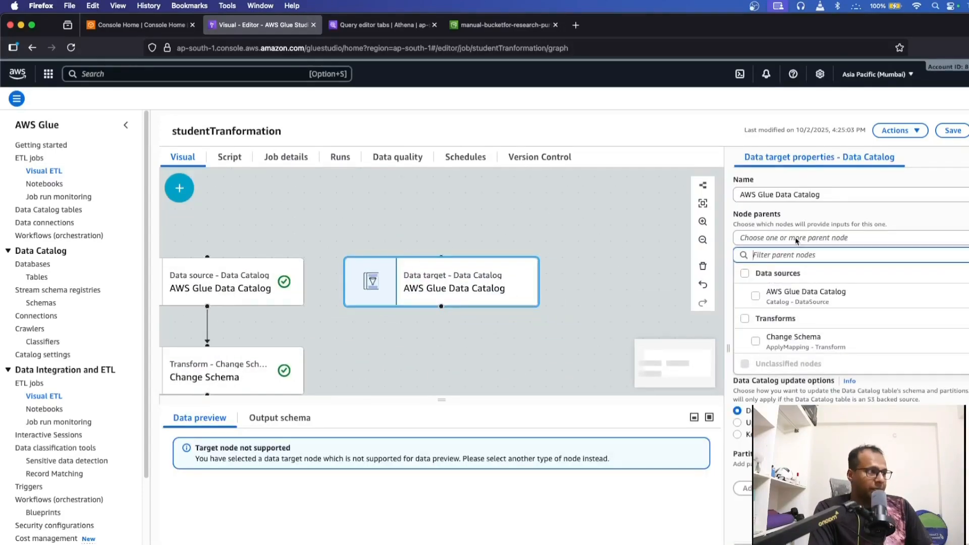
left_click(755, 342)
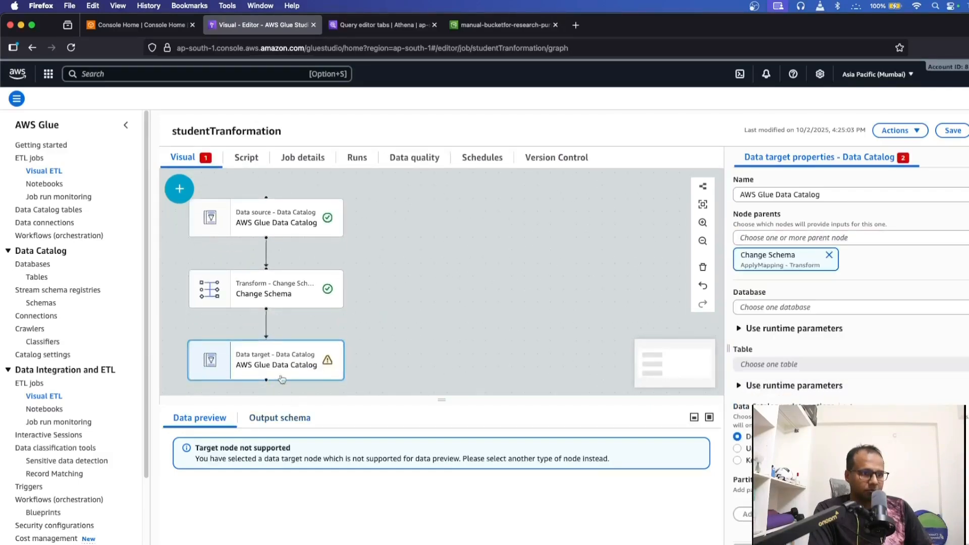
left_click(807, 308)
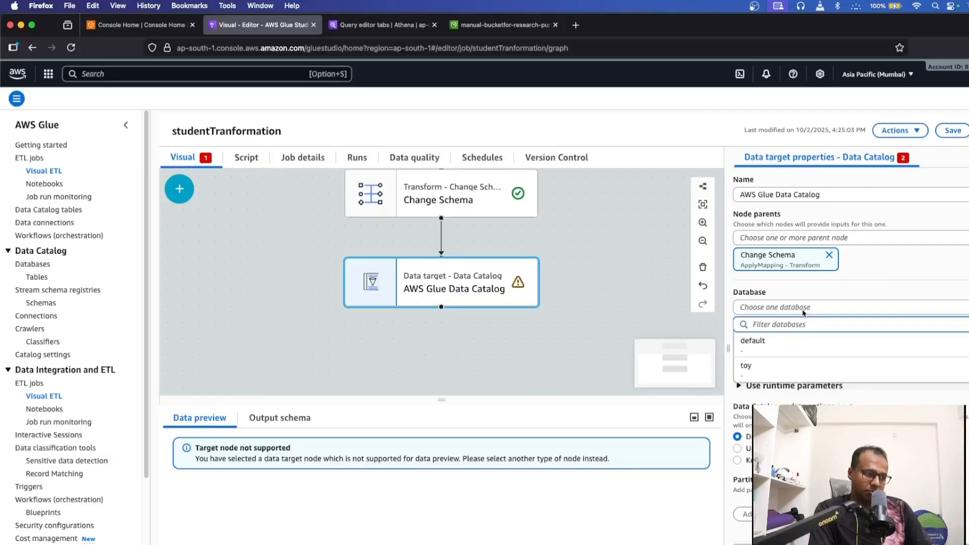
left_click(757, 370)
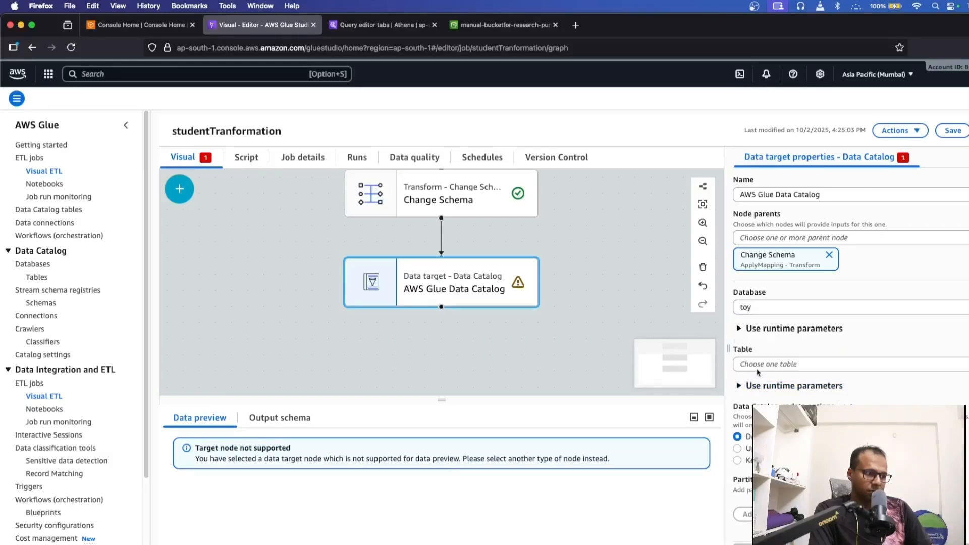
left_click(759, 369)
left_click(753, 397)
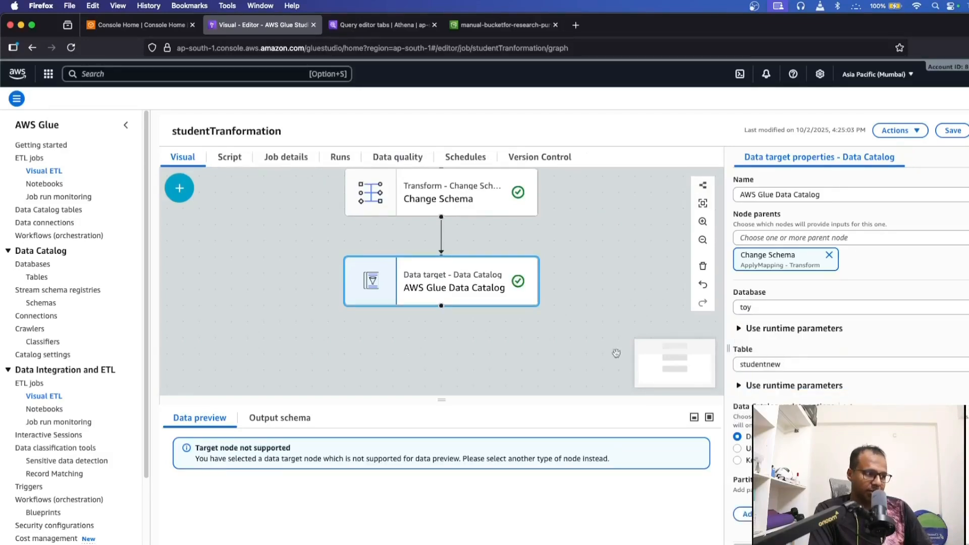
- Review the Change Schema node's mapping and save the studentTranformation job
left_click(564, 350)
left_click(603, 365)
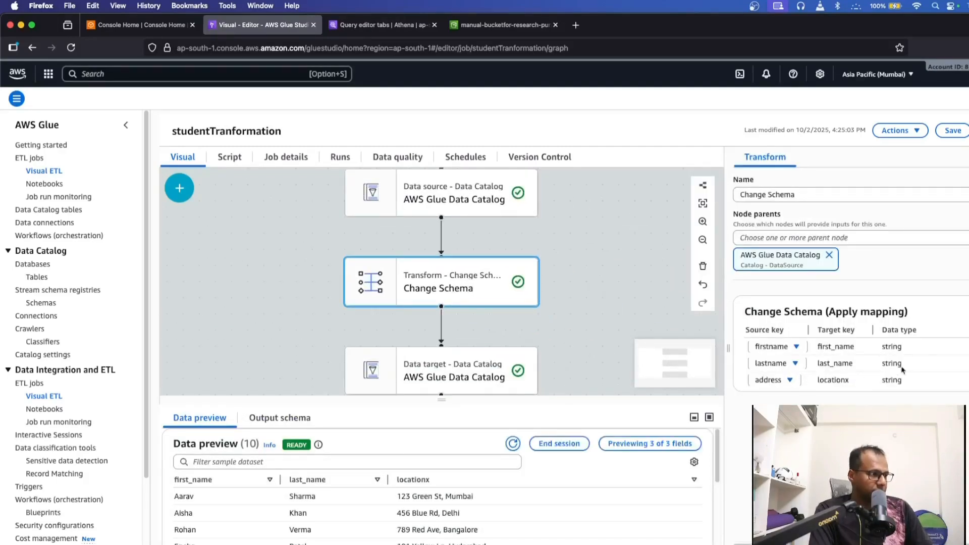
left_click_drag(313, 324, 295, 306)
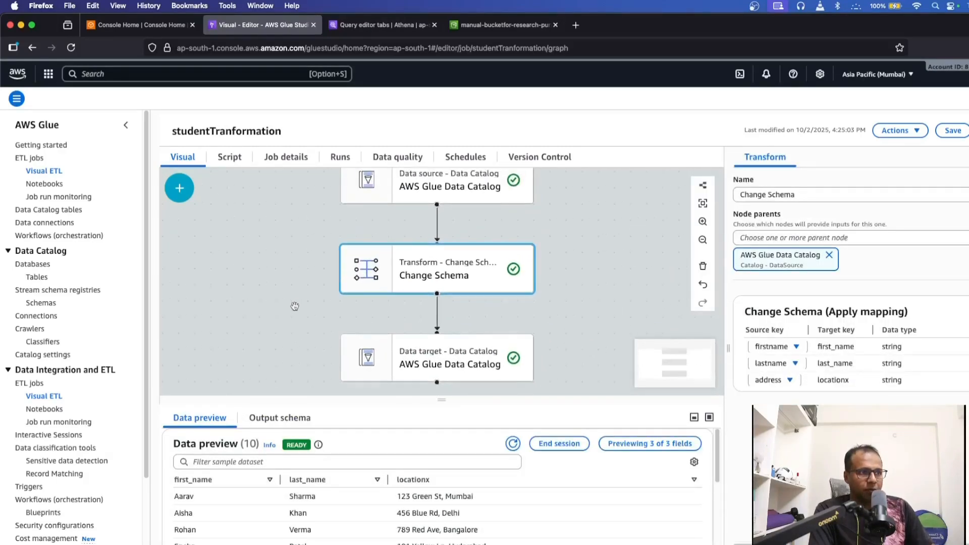
left_click(955, 132)
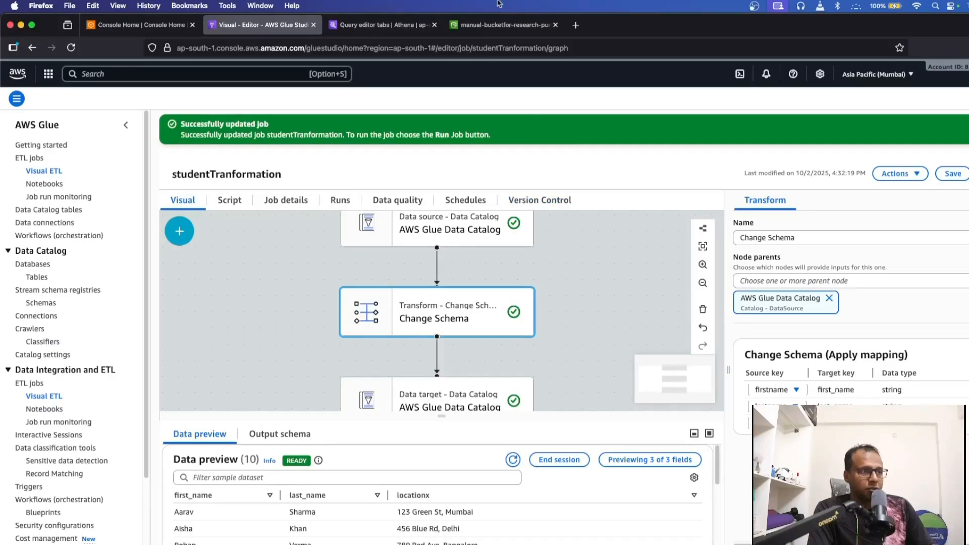
- Check the contents of the GlueOutput folder in the Amazon S3 bucket and the studentnew query results in Athena
left_click(499, 24)
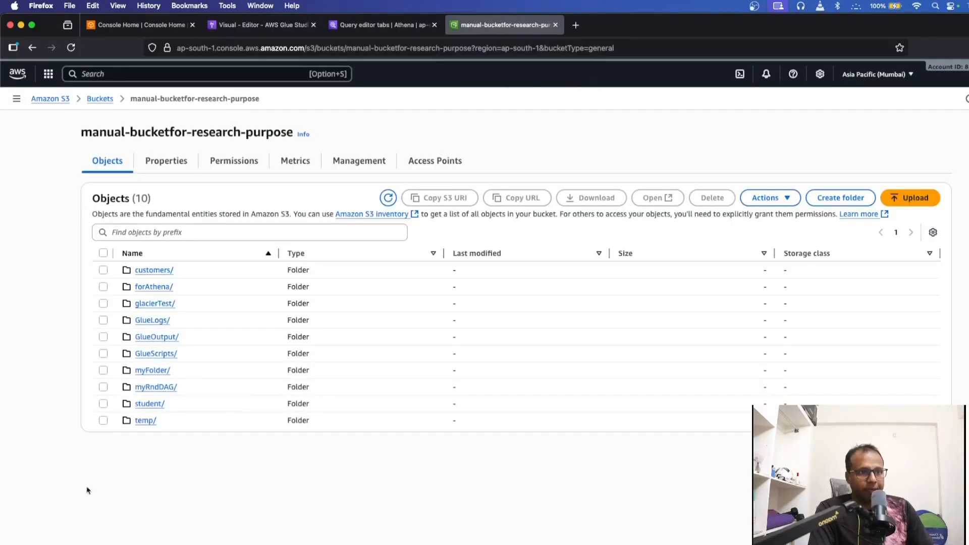
left_click(165, 343)
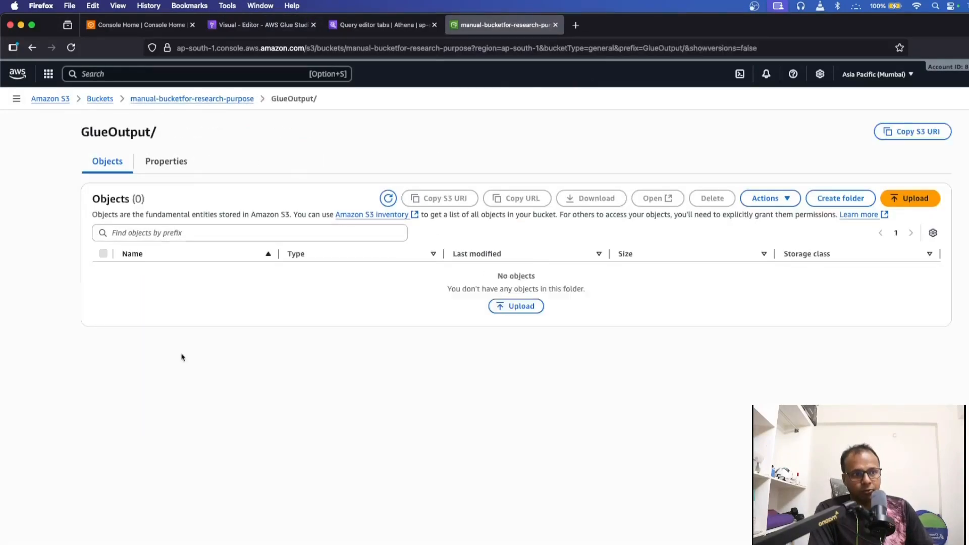
left_click(396, 198)
left_click(357, 26)
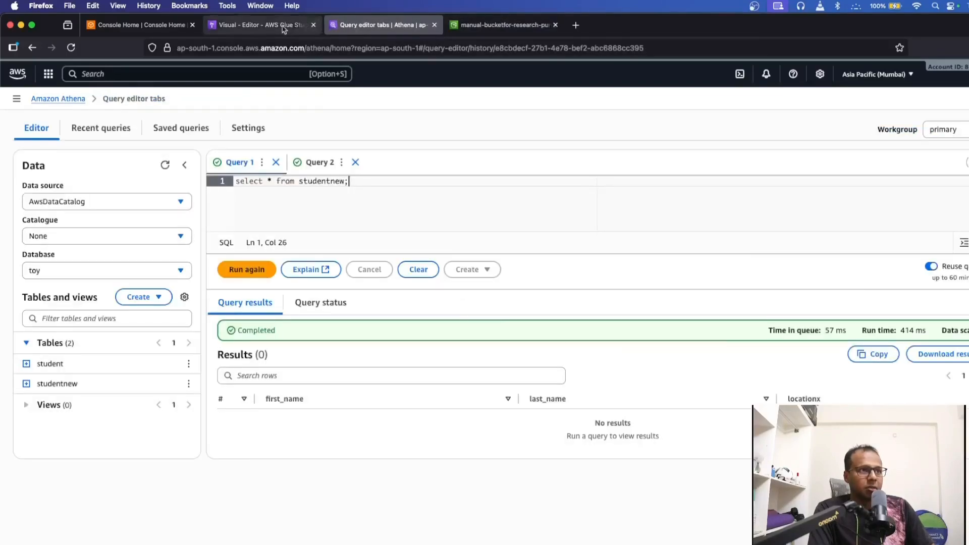
- Return to AWS Glue Studio, reload the studentTranformation job and inspect the Data Catalog target node's properties
left_click(263, 24)
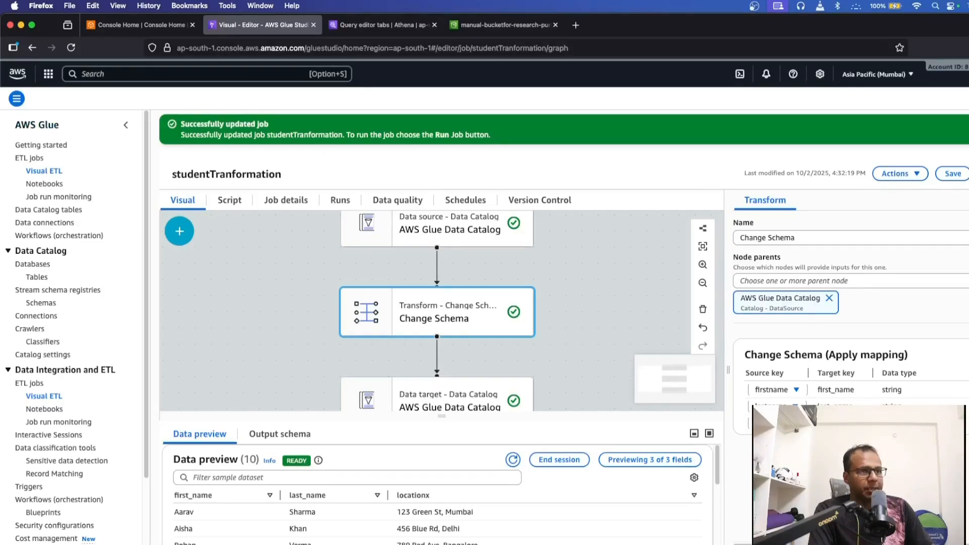
left_click(71, 48)
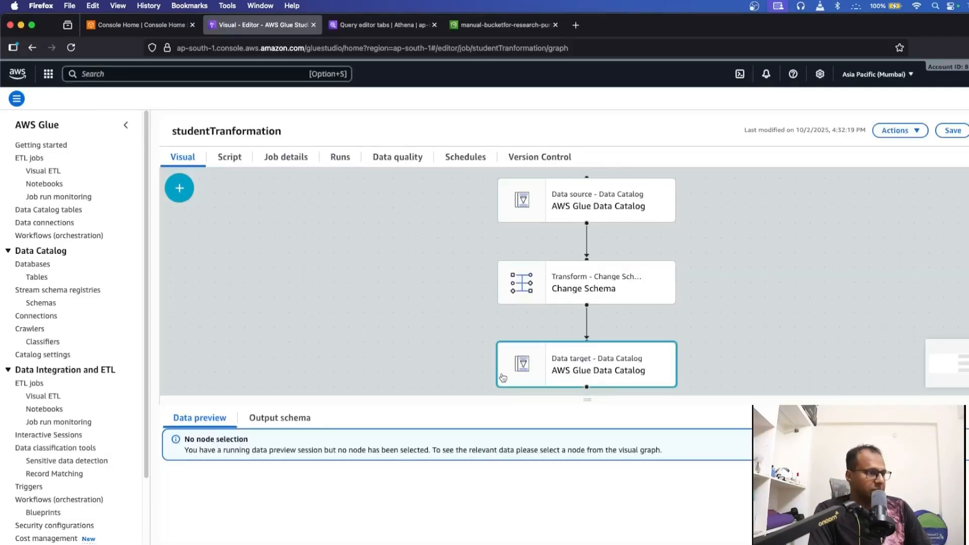
left_click(582, 357)
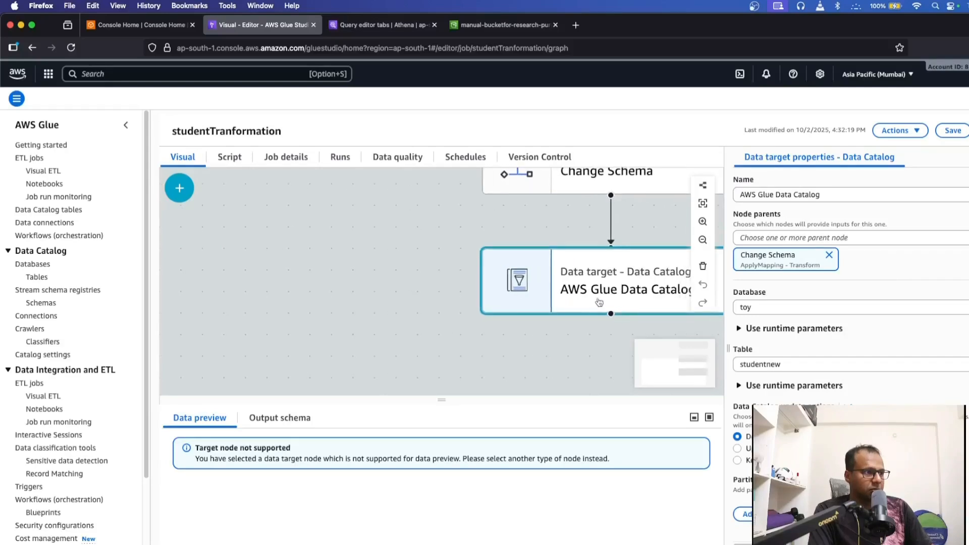
- Inspect the Change Schema node's field mapping and the Data Catalog target node's output schema
left_click(609, 185)
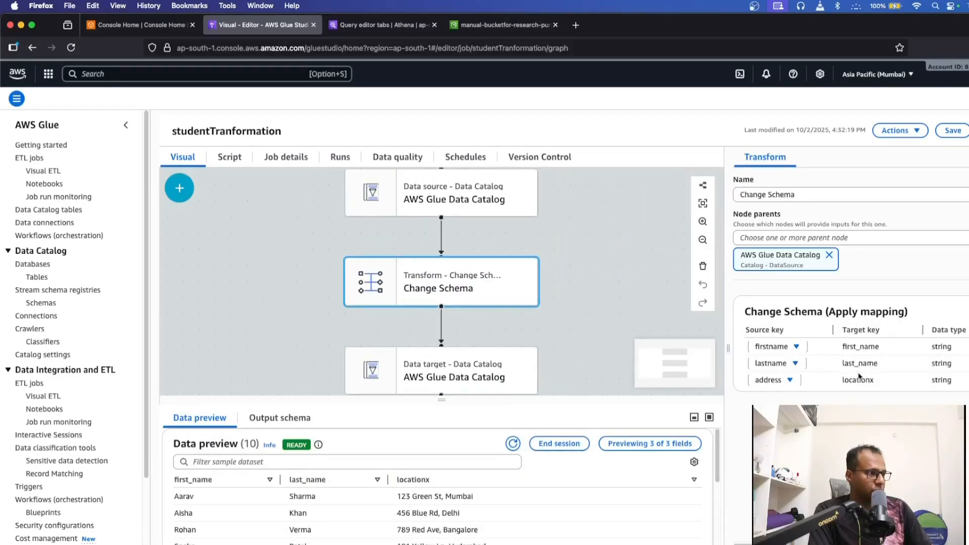
left_click(444, 373)
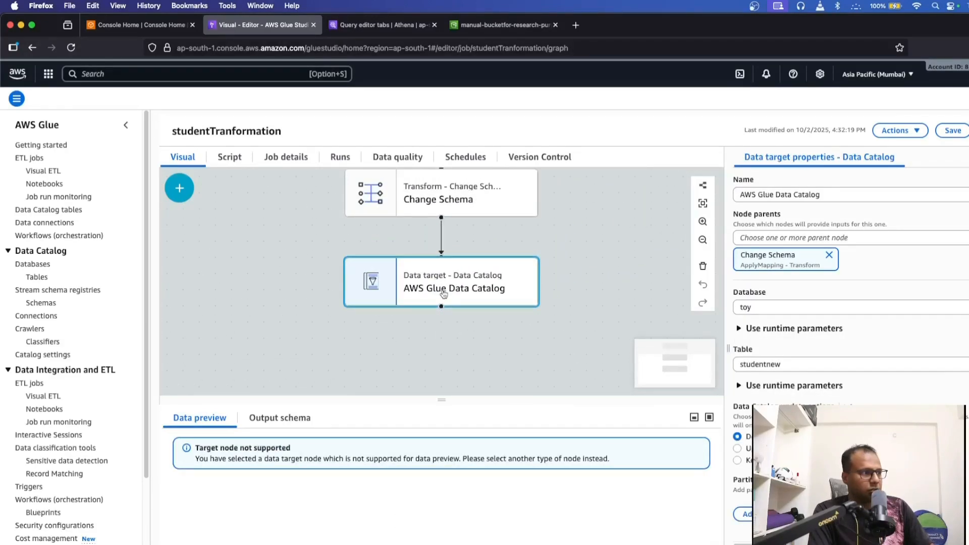
left_click(280, 418)
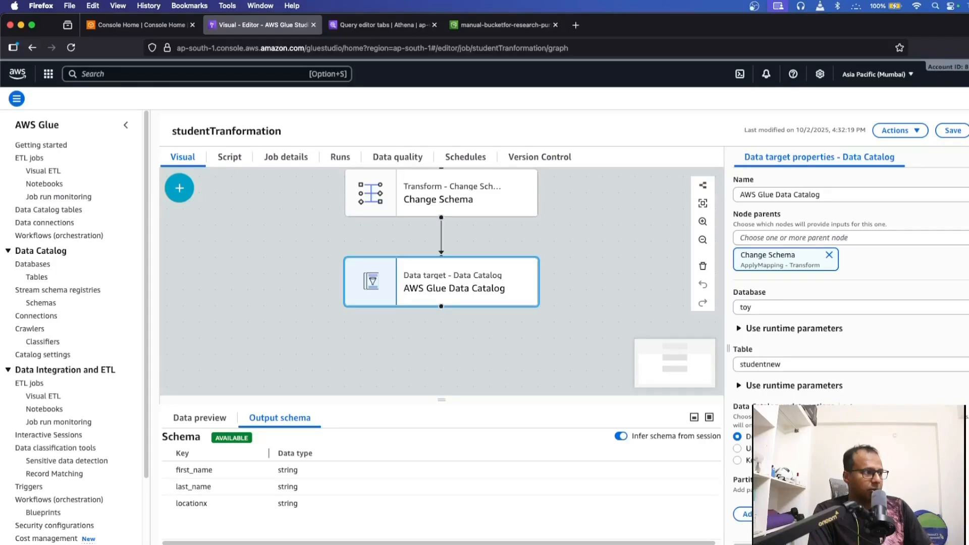
- Run the studentTranformation job and monitor its run details, including status, capacity and duration
left_click(412, 135)
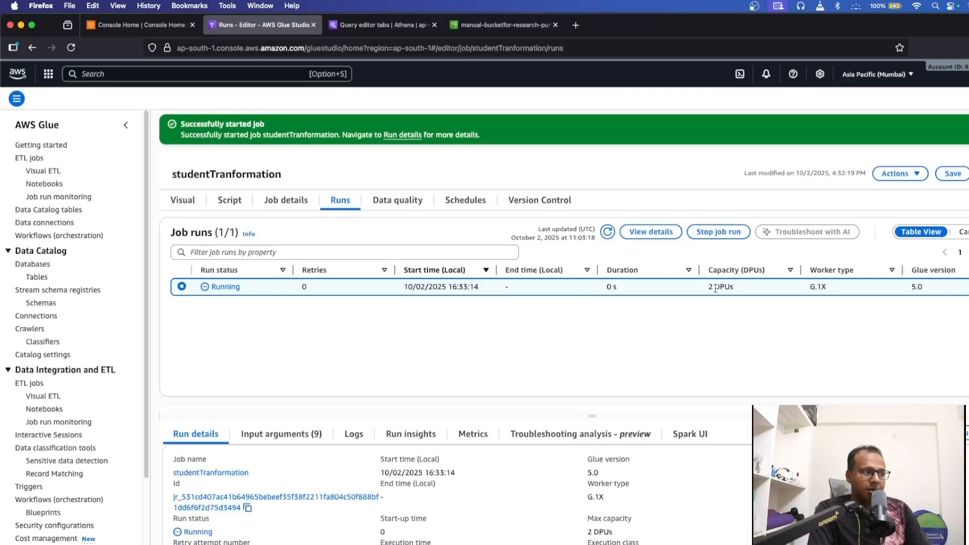
left_click_drag(710, 287, 719, 287)
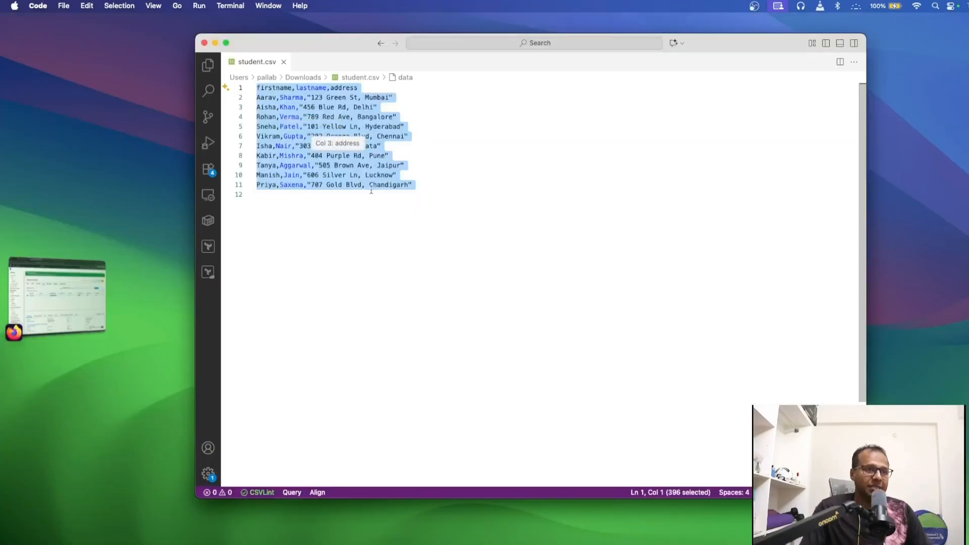
left_click(80, 295)
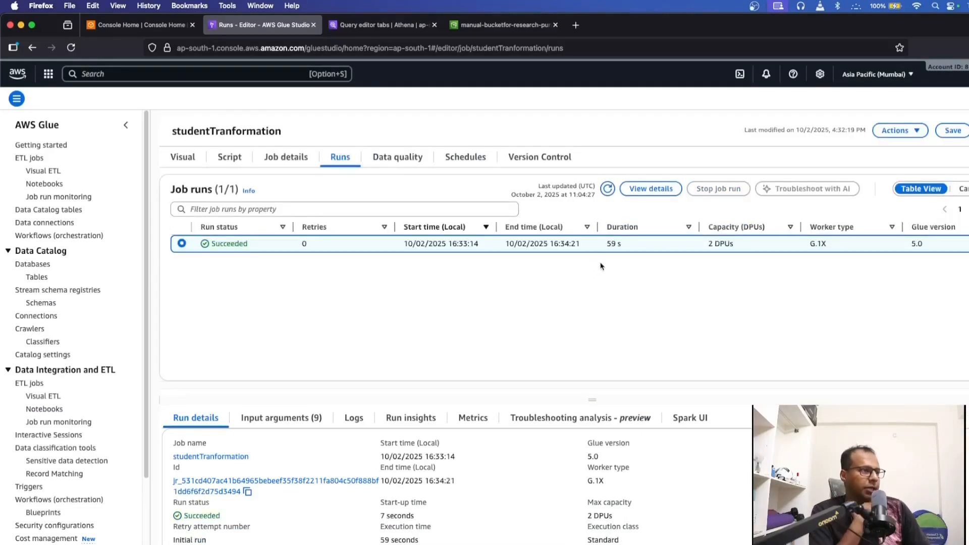
left_click_drag(606, 244, 618, 245)
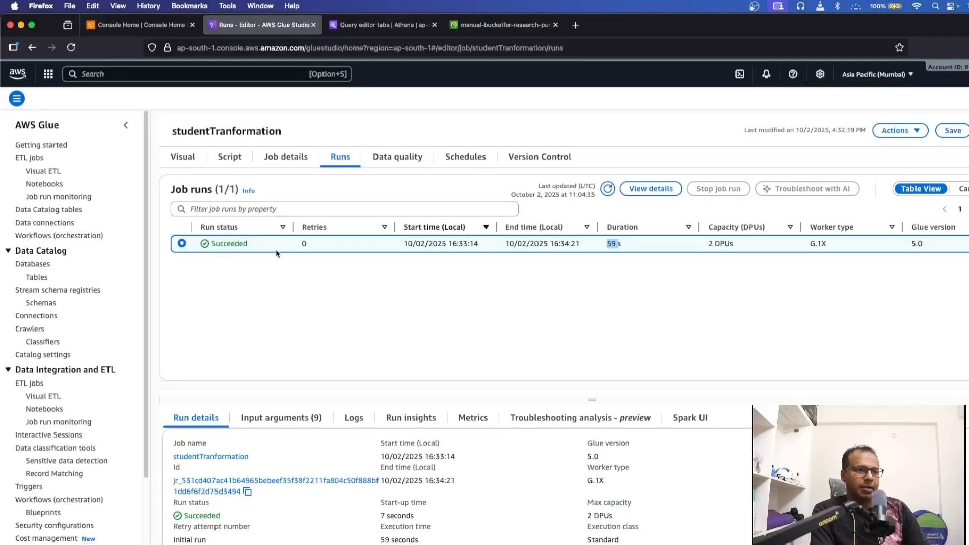
left_click(500, 24)
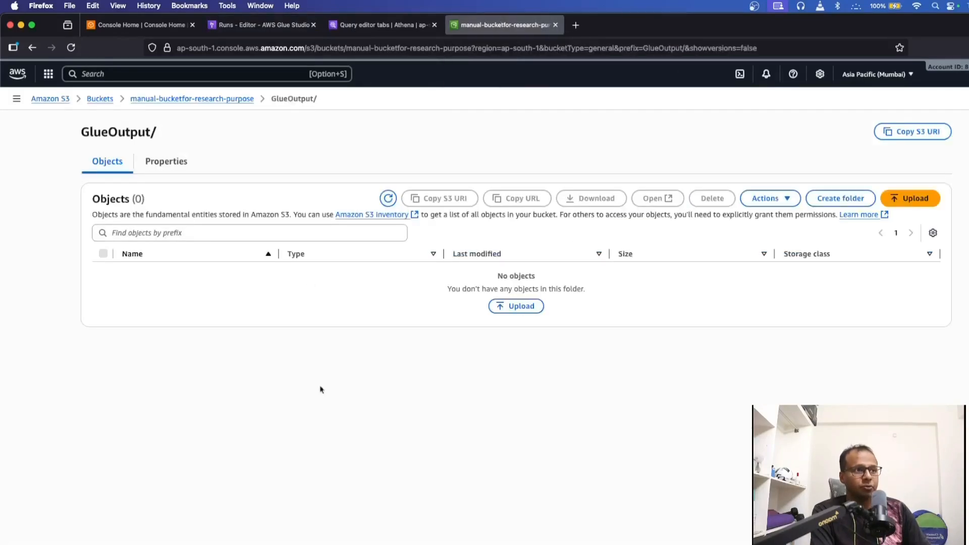
left_click(388, 198)
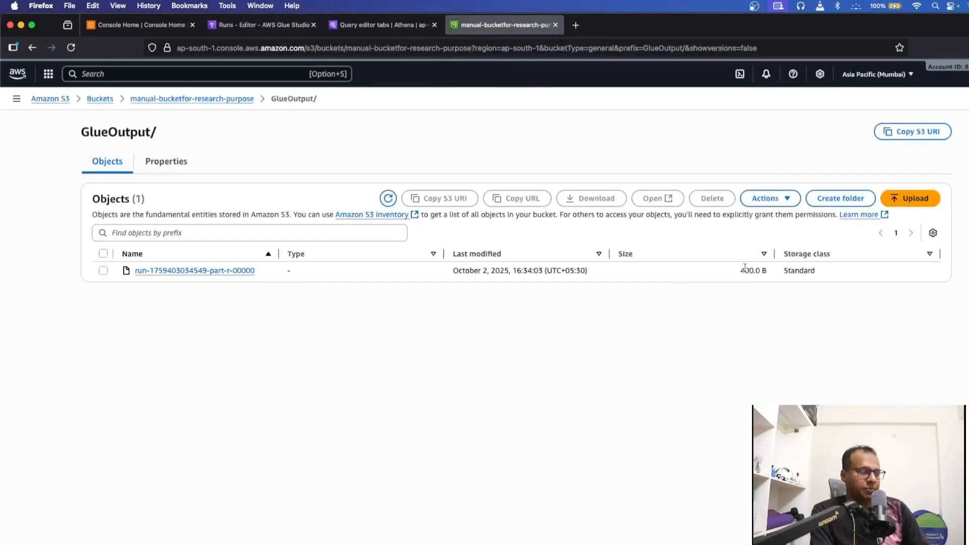
left_click(103, 271)
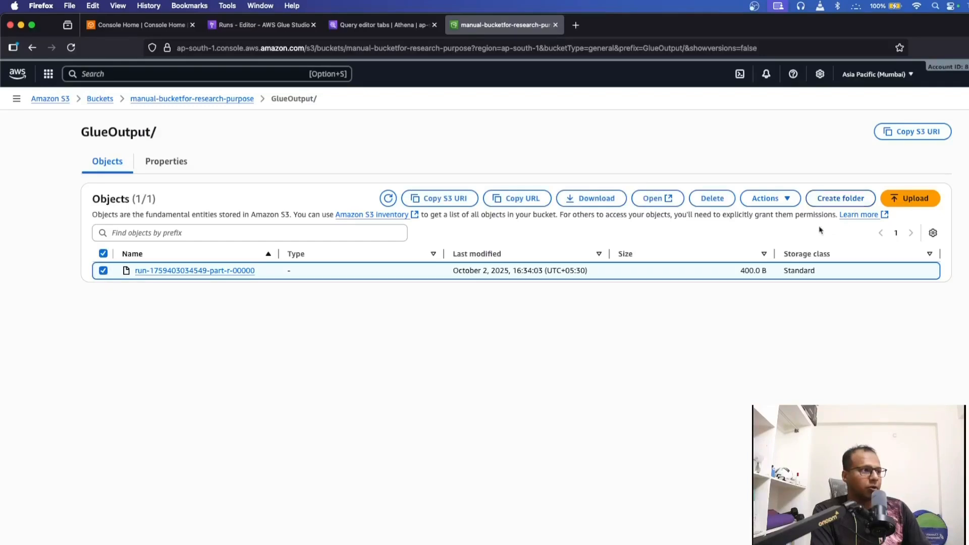
left_click(590, 198)
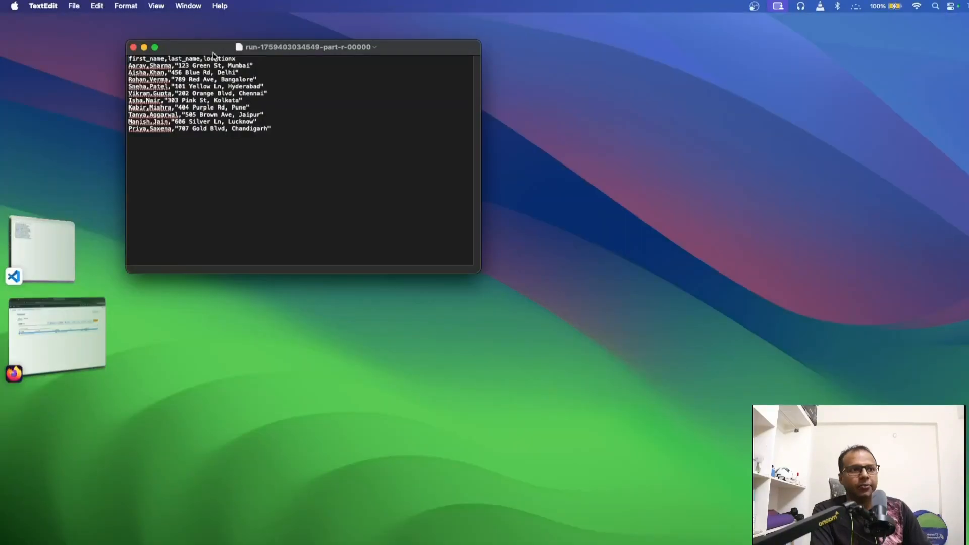
- Examine the column headers and student rows of the downloaded output file in TextEdit
left_click_drag(165, 48, 265, 163)
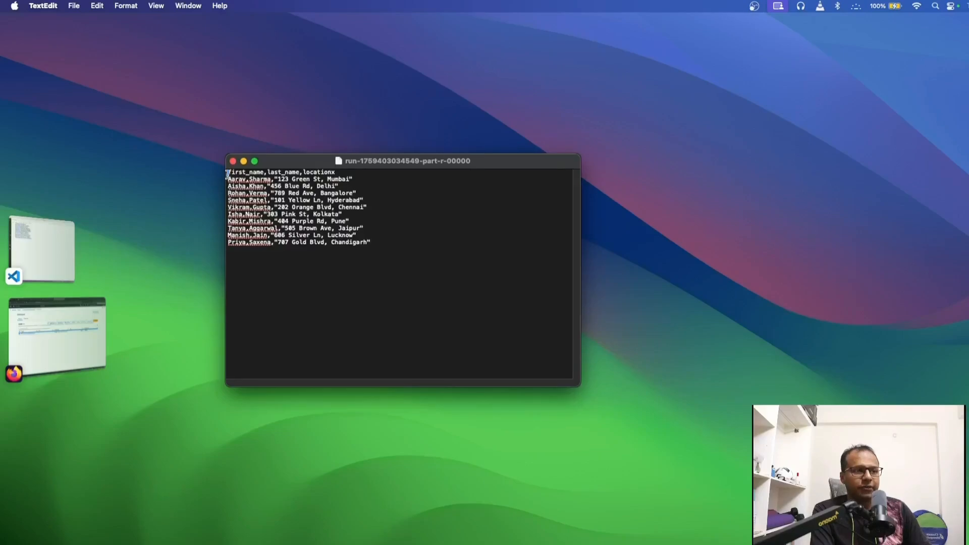
left_click(254, 161)
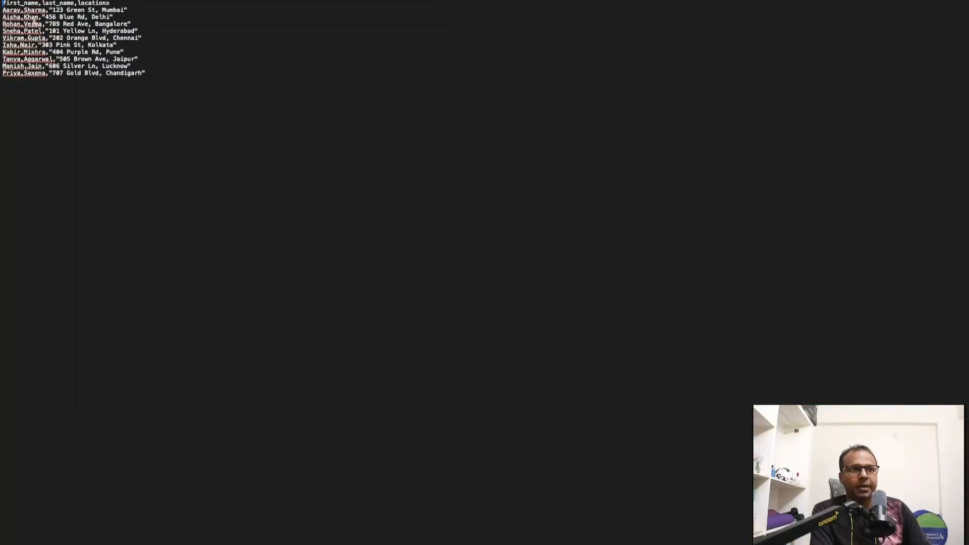
left_click(29, 19)
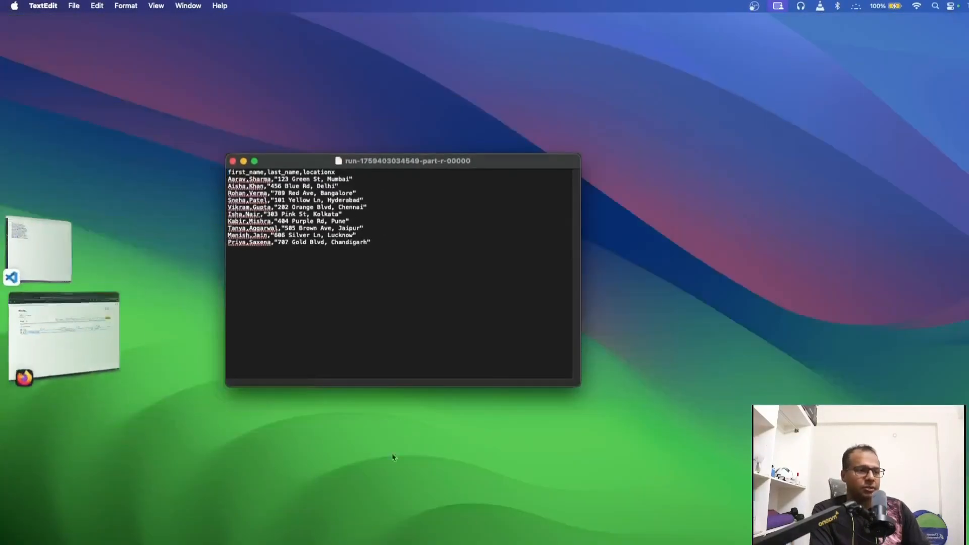
- Return to the Athena query editor in Firefox, rerun "select * from studentnew;" and review the result rows
left_click(92, 345)
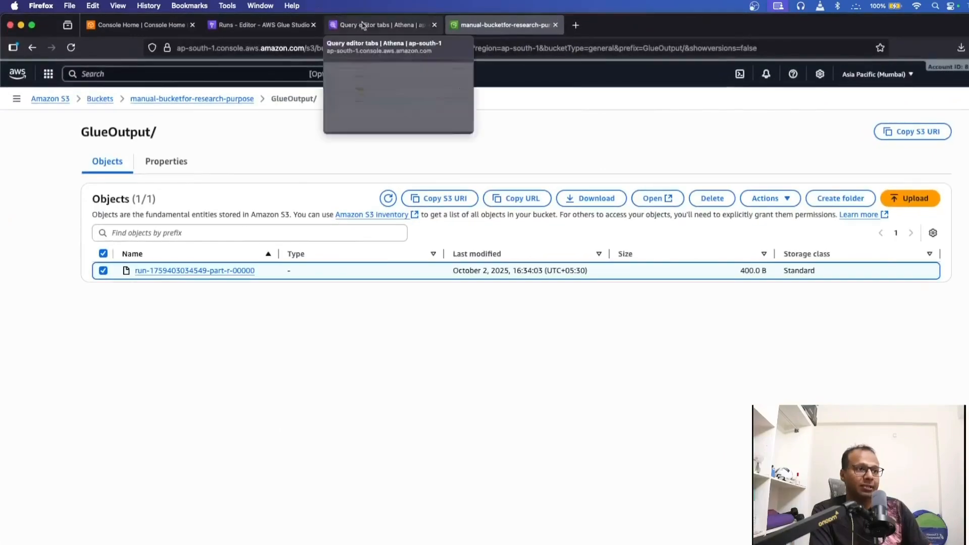
left_click(384, 25)
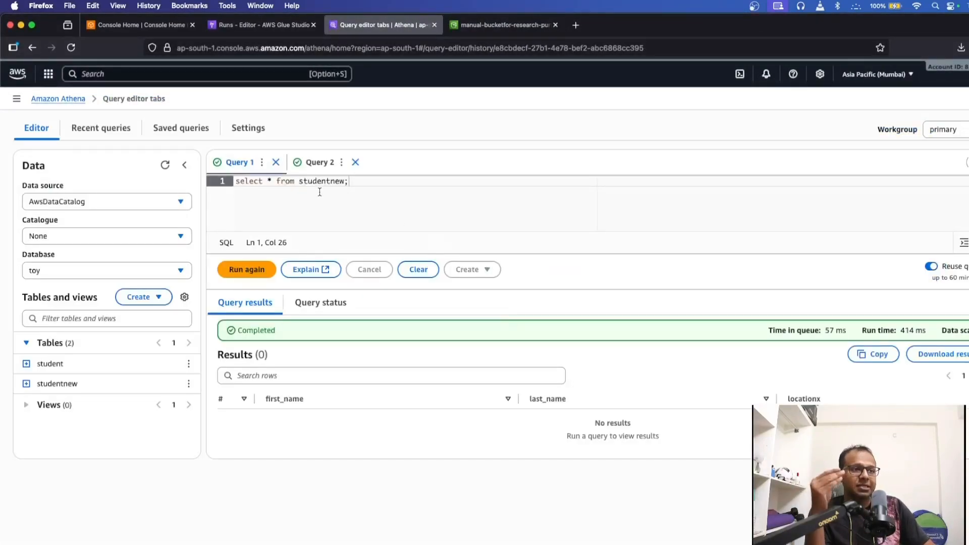
left_click(252, 270)
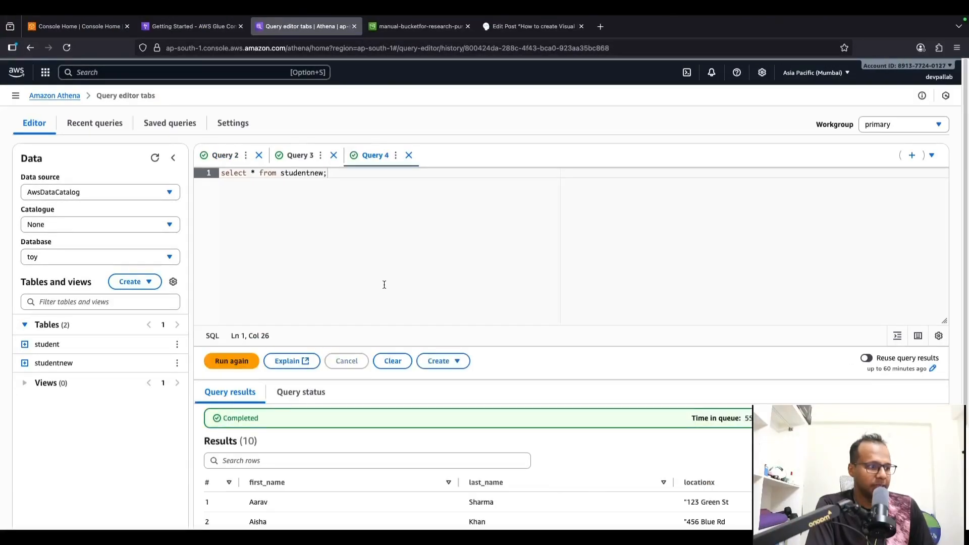
scroll(384, 285, "down", 3)
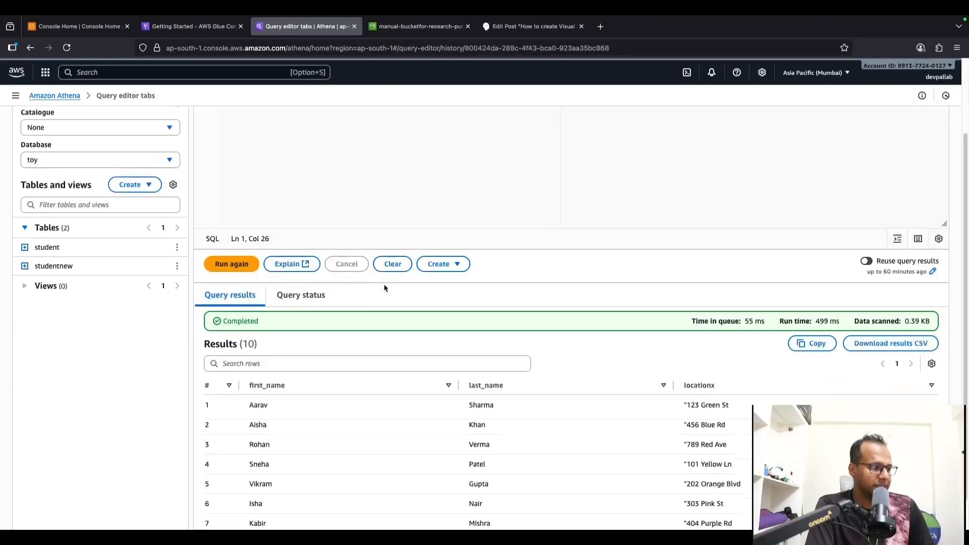